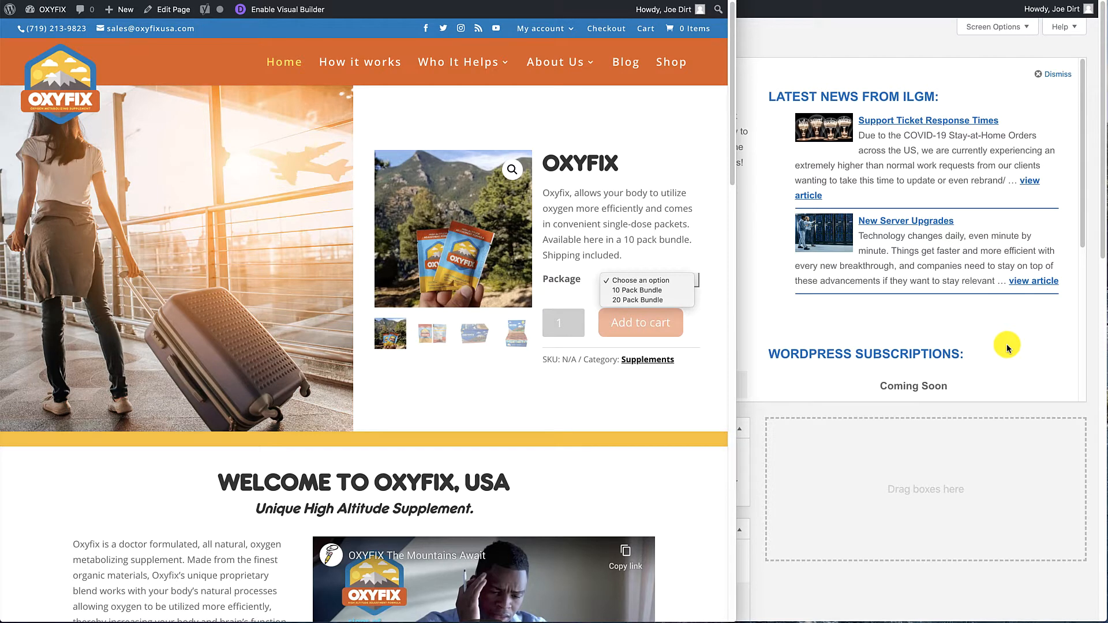
Switch to the WordPress admin dashboard and open the Oxyfix product for editing.
{"action": "left_click", "coordinate": [633, 284]}
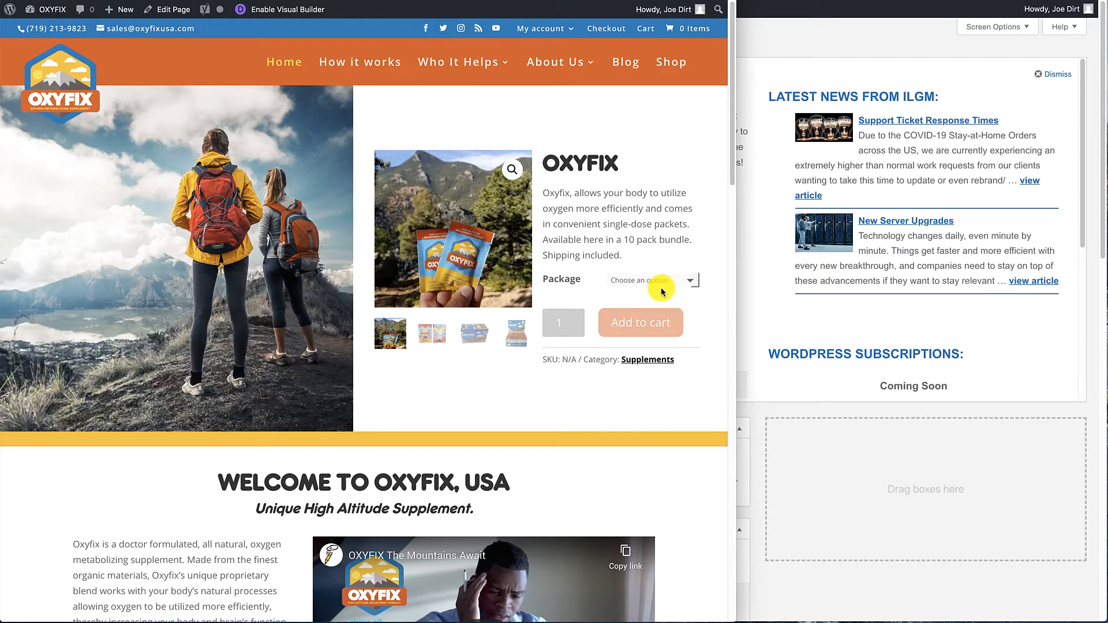
{"action": "left_click", "coordinate": [1022, 350]}
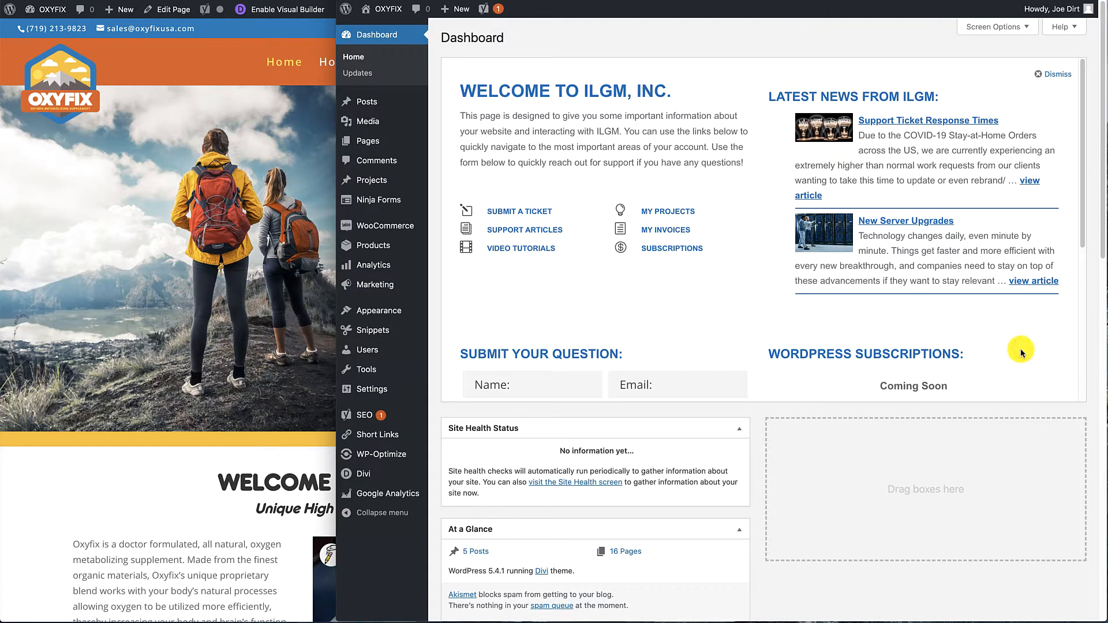
{"action": "mouse_move", "coordinate": [374, 247]}
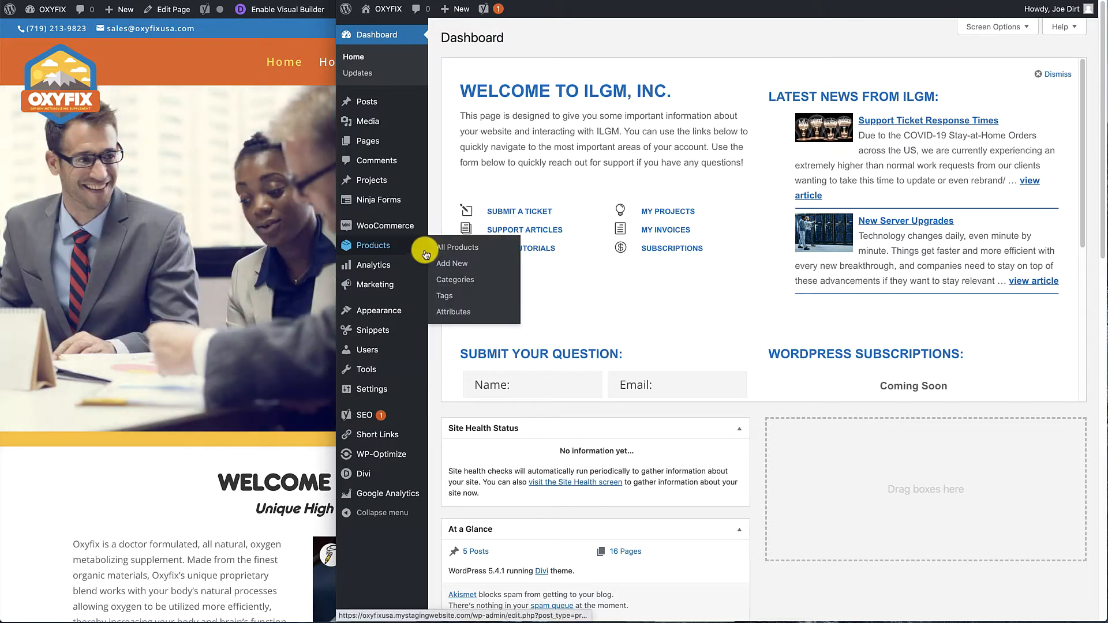
{"action": "left_click", "coordinate": [373, 246]}
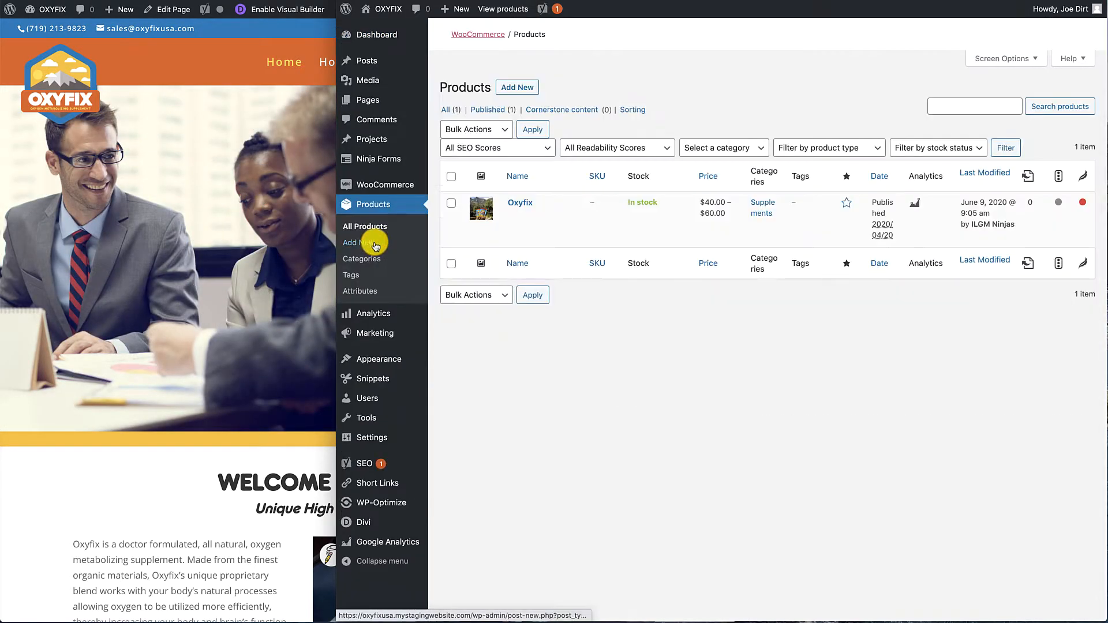
{"action": "left_click", "coordinate": [527, 205]}
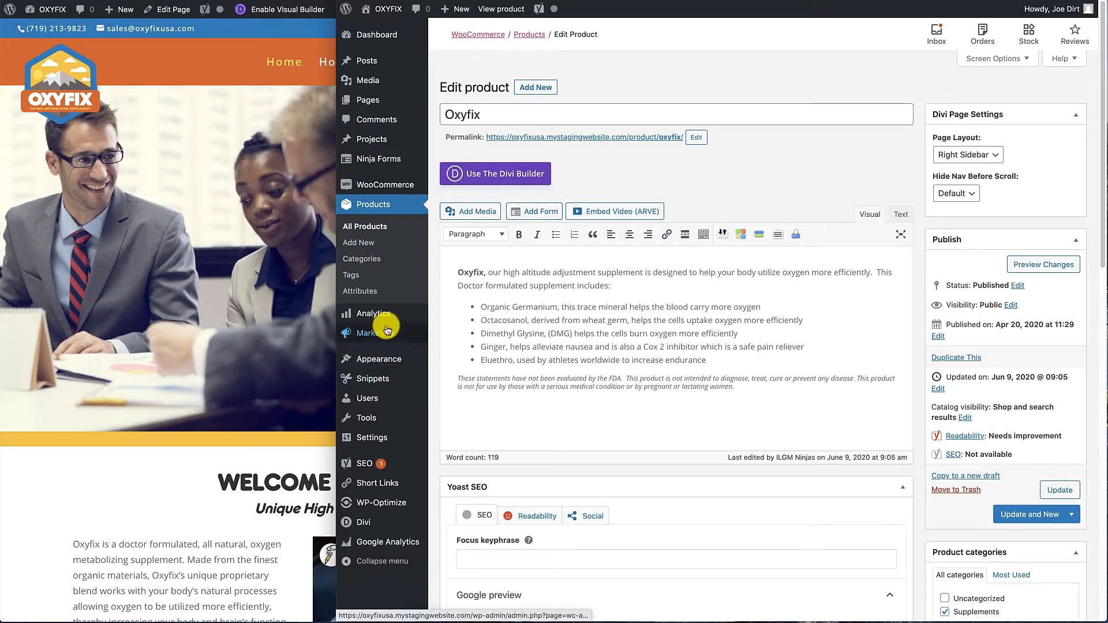
Show the Oxyfix product's attributes, and open the store-wide product Attributes page in a new browser tab.
{"action": "scroll", "coordinate": [924, 223], "scroll_direction": "down", "scroll_amount": 7}
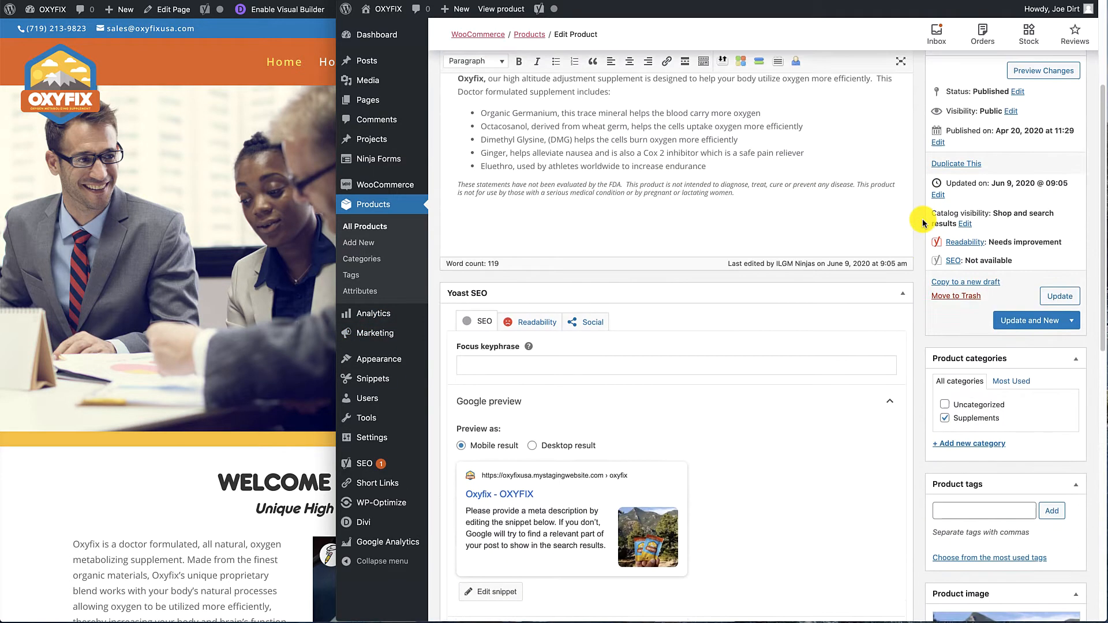
{"action": "scroll", "coordinate": [924, 223], "scroll_direction": "down", "scroll_amount": 6}
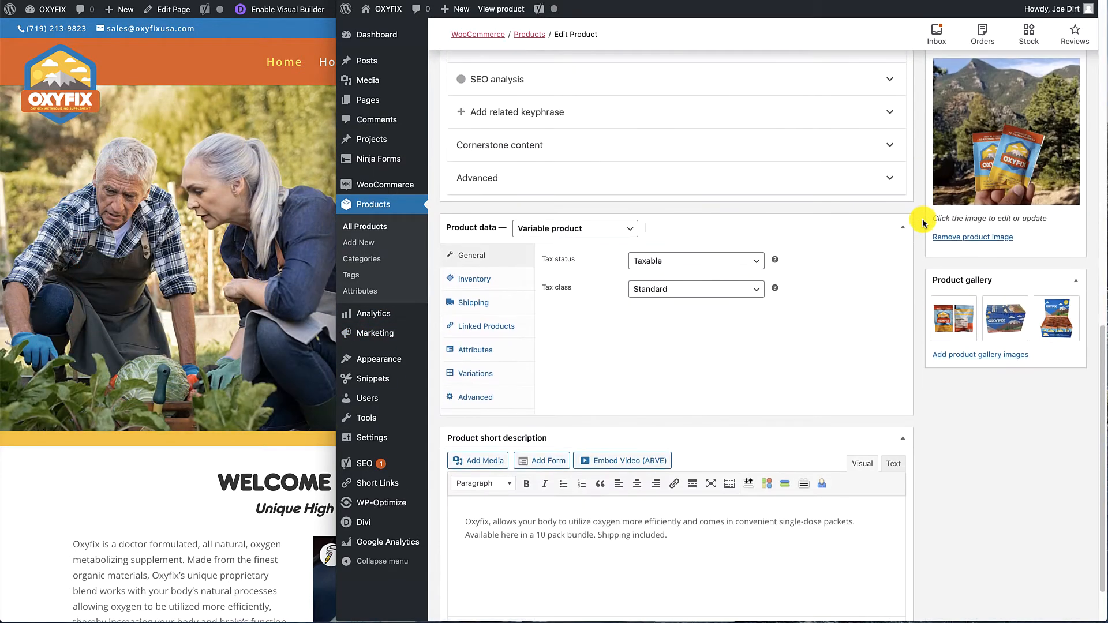
{"action": "left_click", "coordinate": [480, 352]}
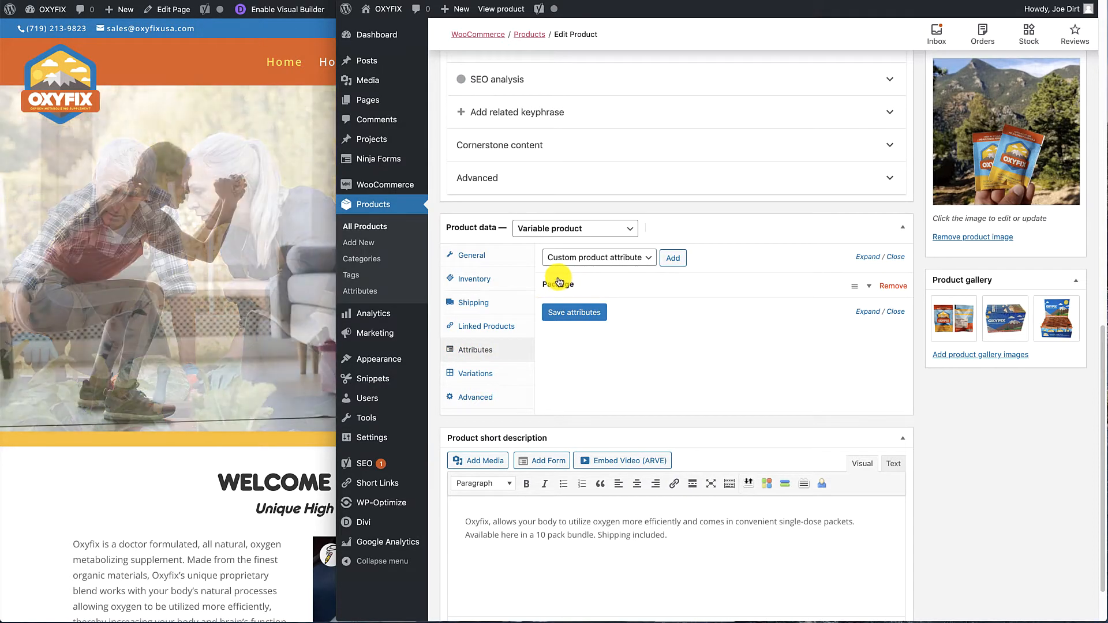
{"action": "right_click", "coordinate": [362, 291]}
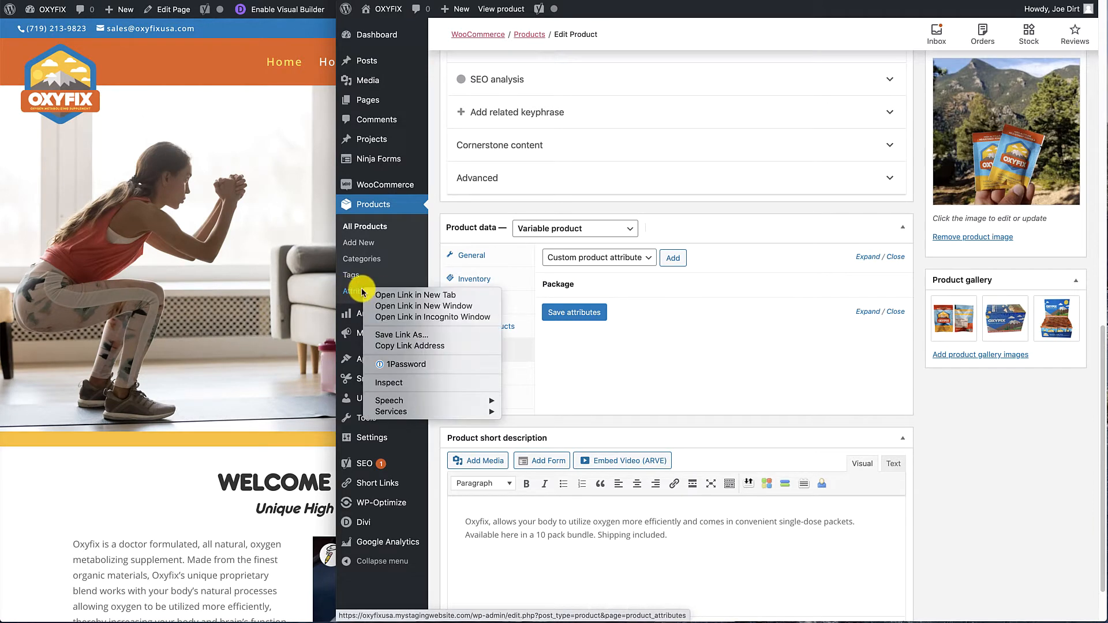
{"action": "left_click", "coordinate": [413, 294]}
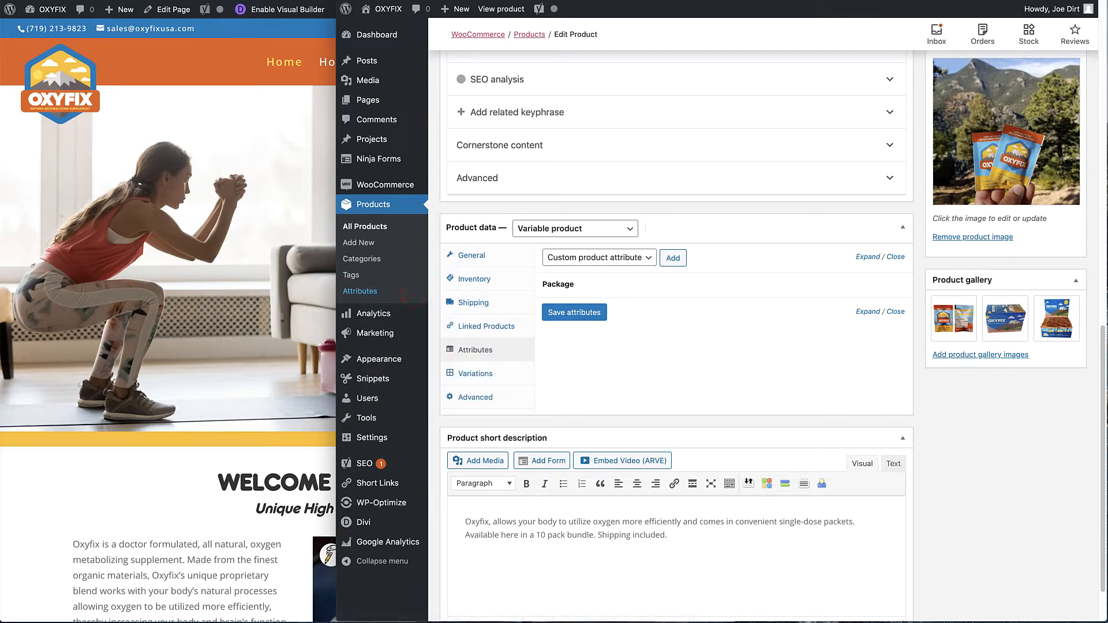
{"action": "key", "text": "ctrl+Tab"}
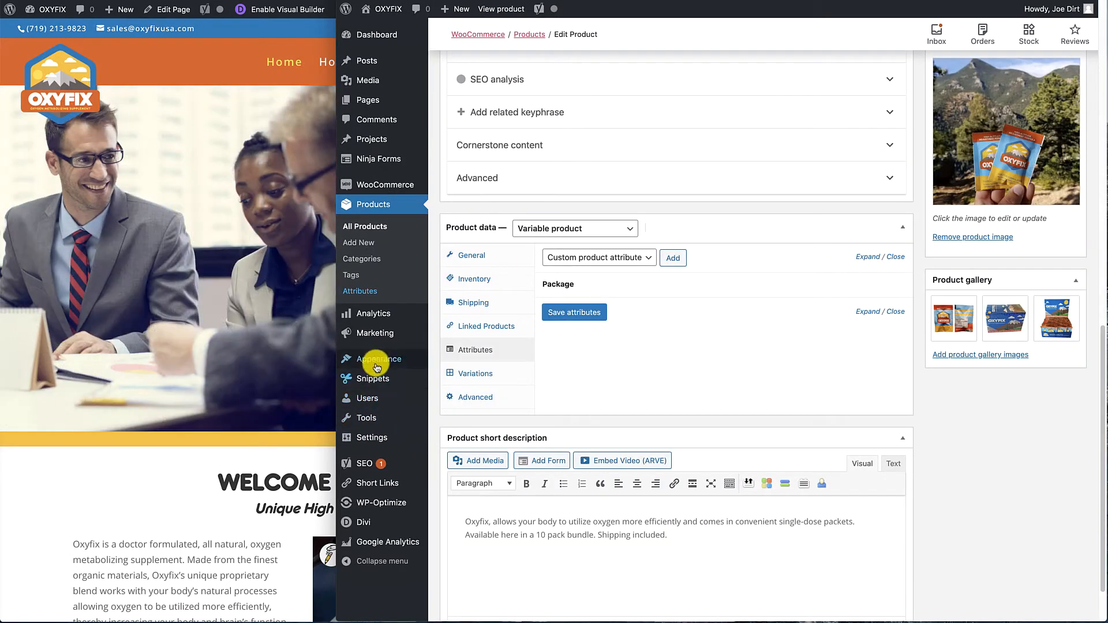
Examine the product's variations, expanding the 10 Pack Bundle's settings, and check the product on the storefront.
{"action": "mouse_move", "coordinate": [375, 319]}
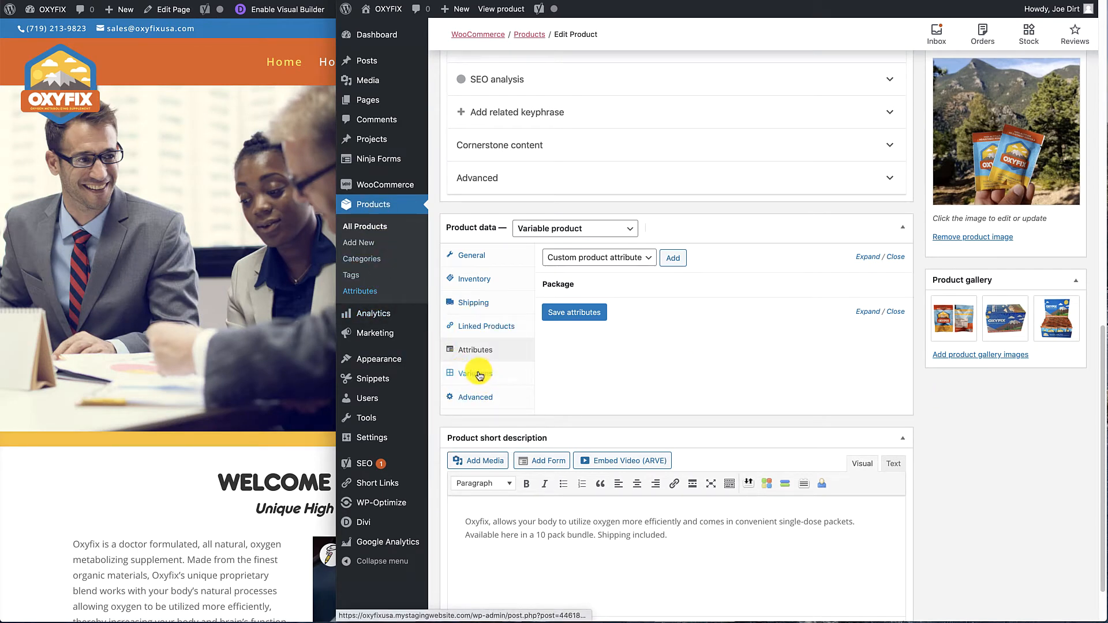
{"action": "left_click", "coordinate": [479, 374]}
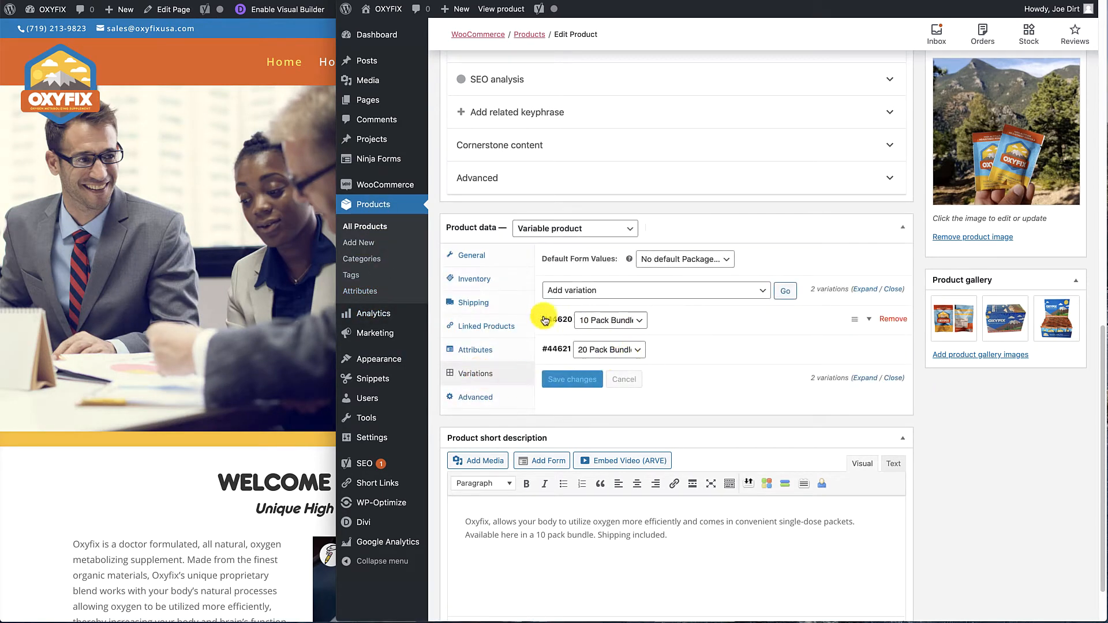
{"action": "left_click", "coordinate": [870, 320]}
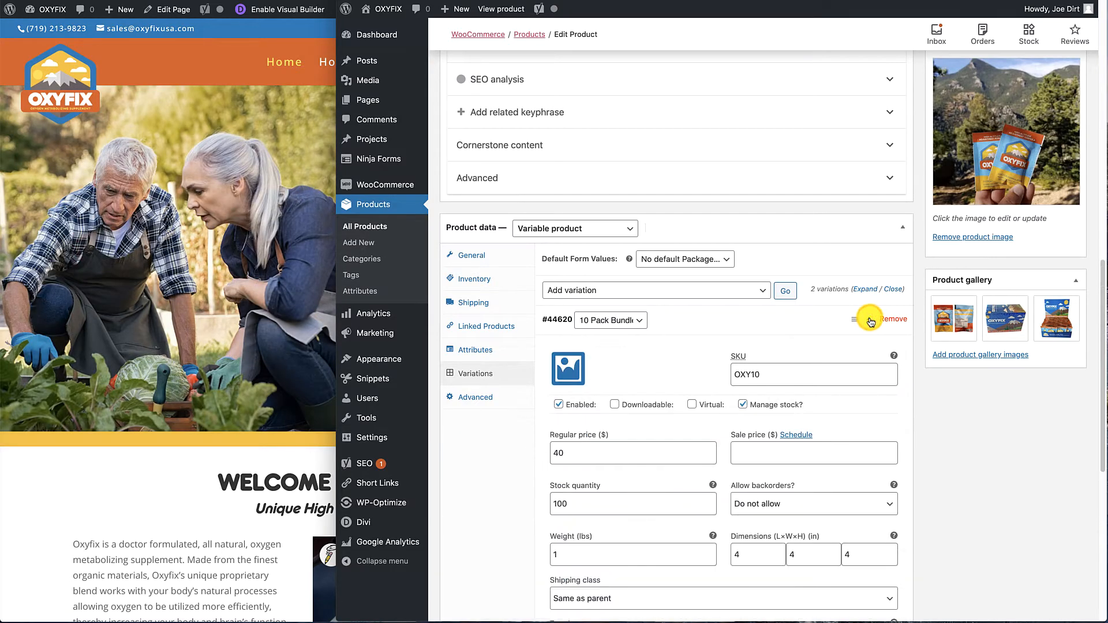
{"action": "scroll", "coordinate": [870, 320], "scroll_direction": "down", "scroll_amount": 3}
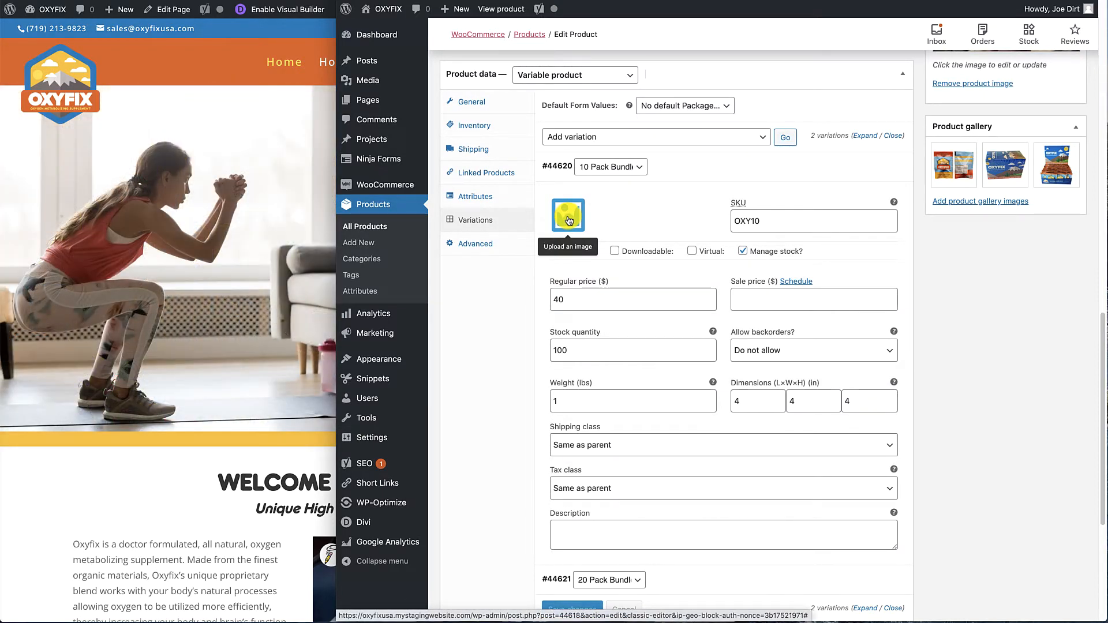
{"action": "left_click", "coordinate": [121, 575]}
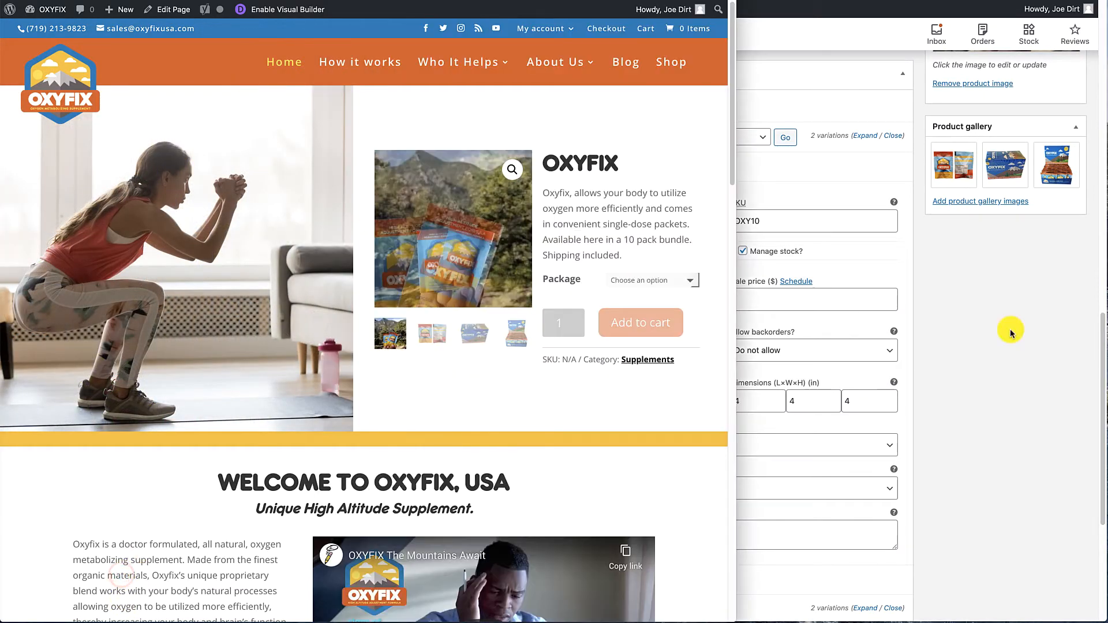
{"action": "left_click", "coordinate": [981, 356]}
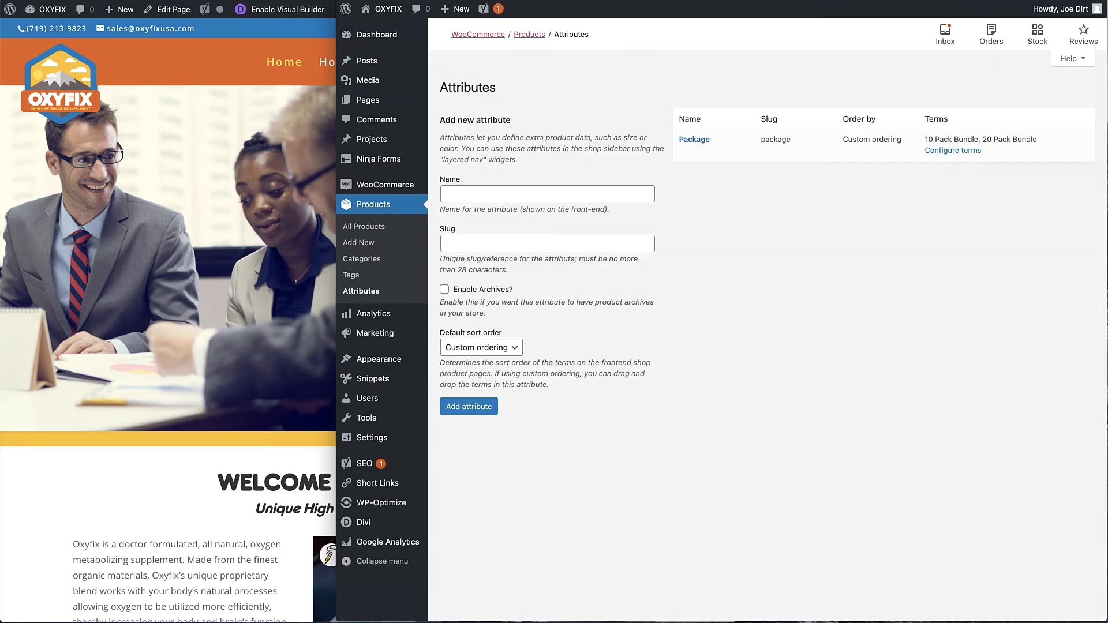
Add a term named "2 Pack Bundle" to the store-wide Package attribute.
{"action": "left_click", "coordinate": [692, 139]}
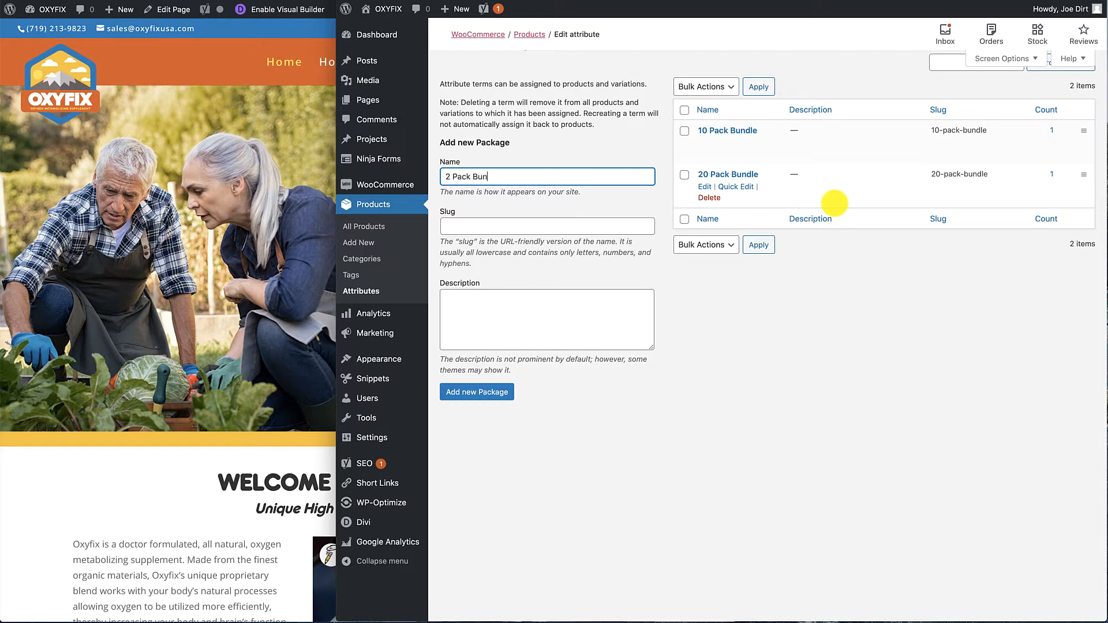
{"action": "type", "text": "dle"}
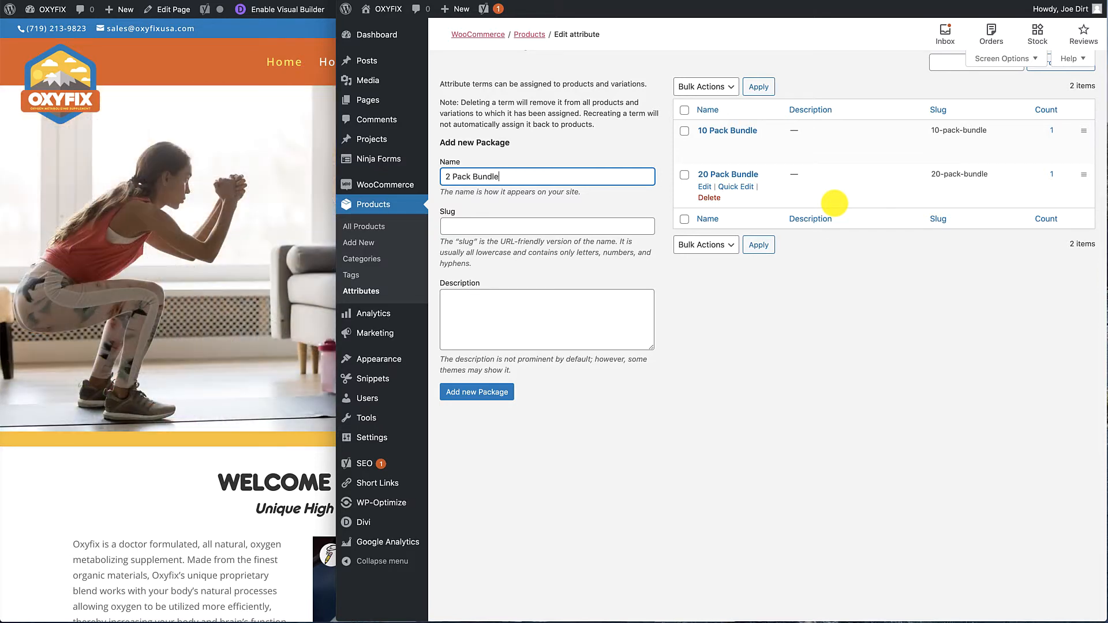
{"action": "left_click", "coordinate": [483, 392]}
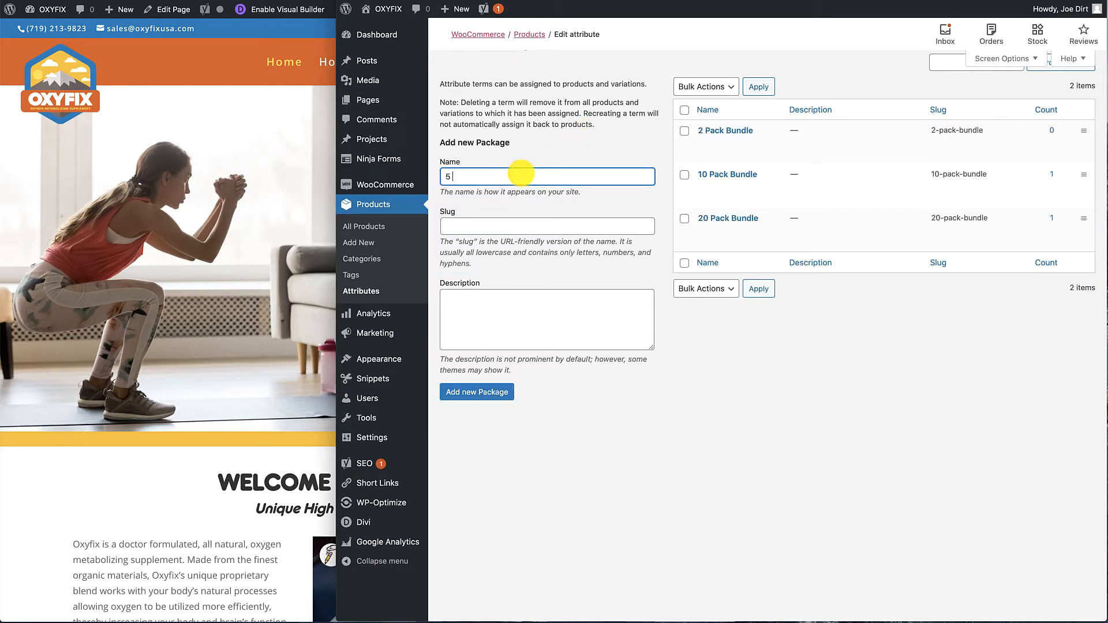
Add a "5 Pack Bundle" term to the Package attribute and order 2 Pack Bundle above it.
{"action": "left_click", "coordinate": [521, 173]}
{"action": "type", "text": "5 Pack Bundle"}
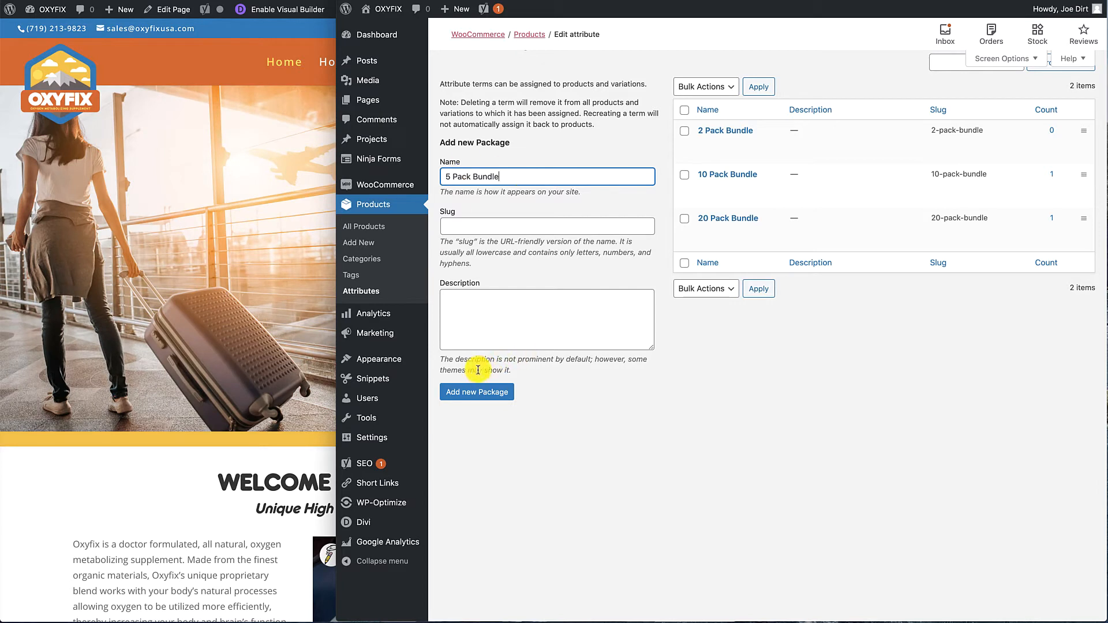
{"action": "left_click", "coordinate": [483, 392]}
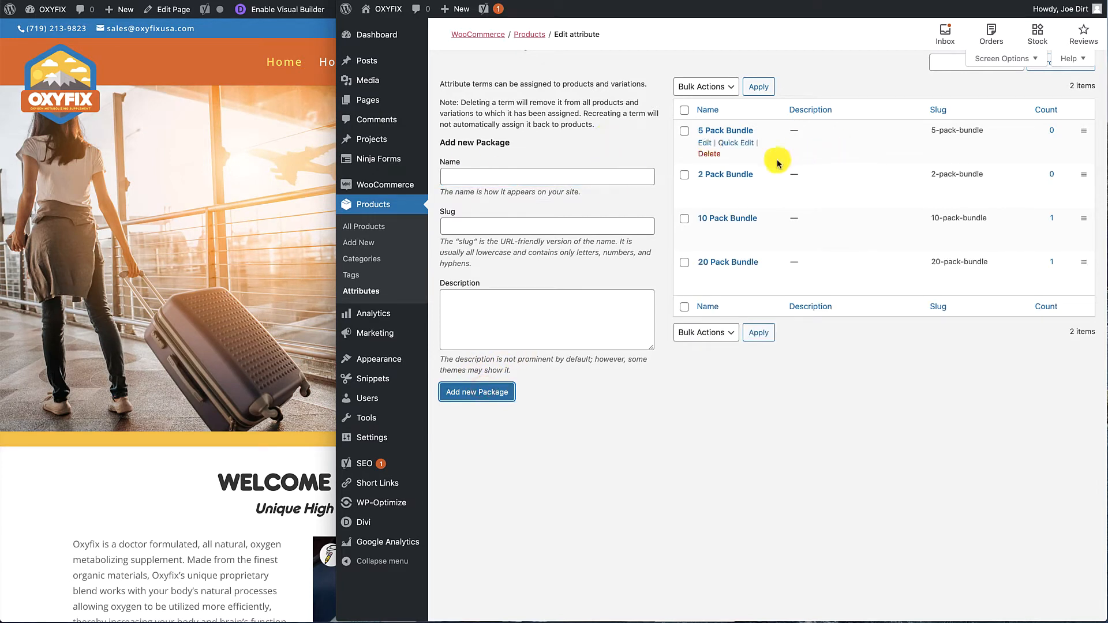
{"action": "left_click_drag", "start_coordinate": [1084, 174], "coordinate": [1083, 130]}
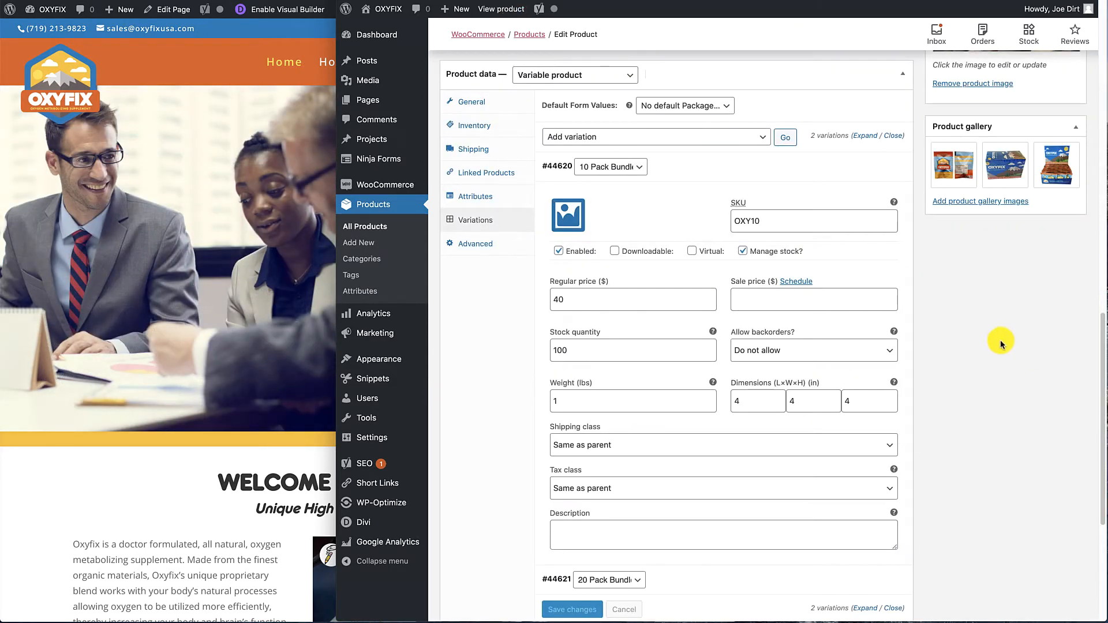
Return to the Oxyfix product's edit page and update the product.
{"action": "scroll", "coordinate": [1000, 340], "scroll_direction": "up", "scroll_amount": 10}
{"action": "scroll", "coordinate": [999, 340], "scroll_direction": "up", "scroll_amount": 4}
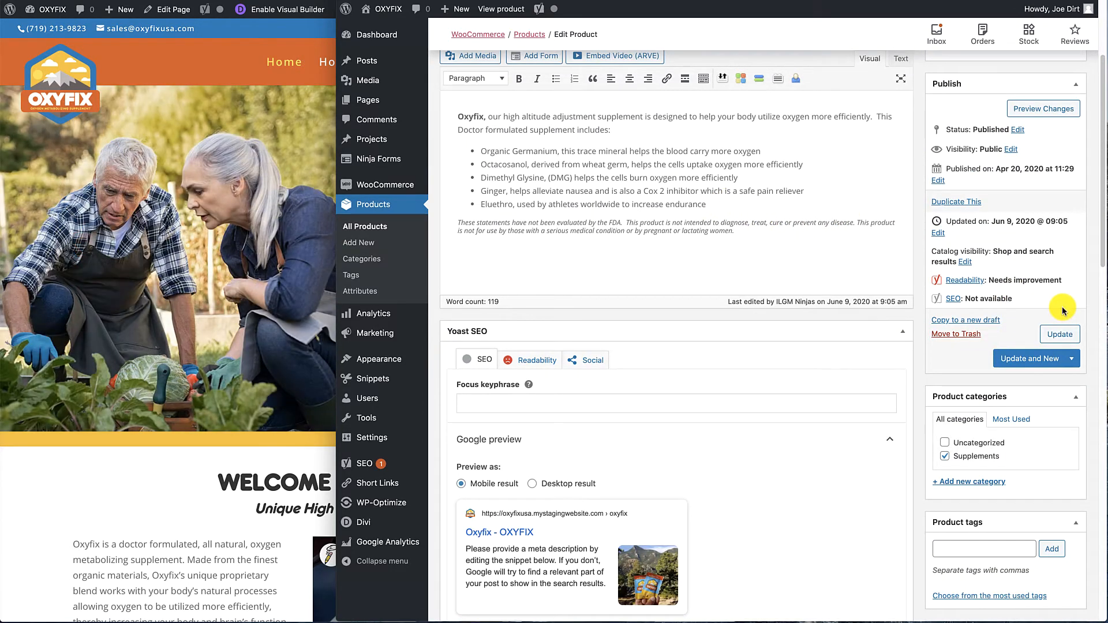
{"action": "left_click", "coordinate": [1056, 335]}
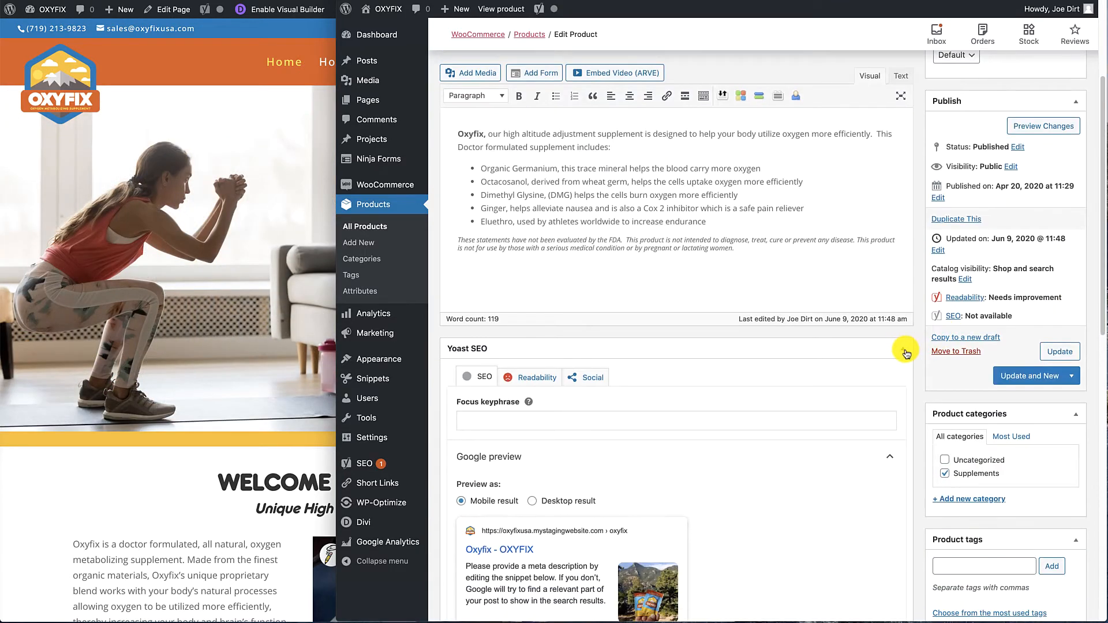
Collapse the Yoast SEO box and move it below the product short description.
{"action": "left_click", "coordinate": [903, 349]}
{"action": "scroll", "coordinate": [923, 323], "scroll_direction": "down", "scroll_amount": 4}
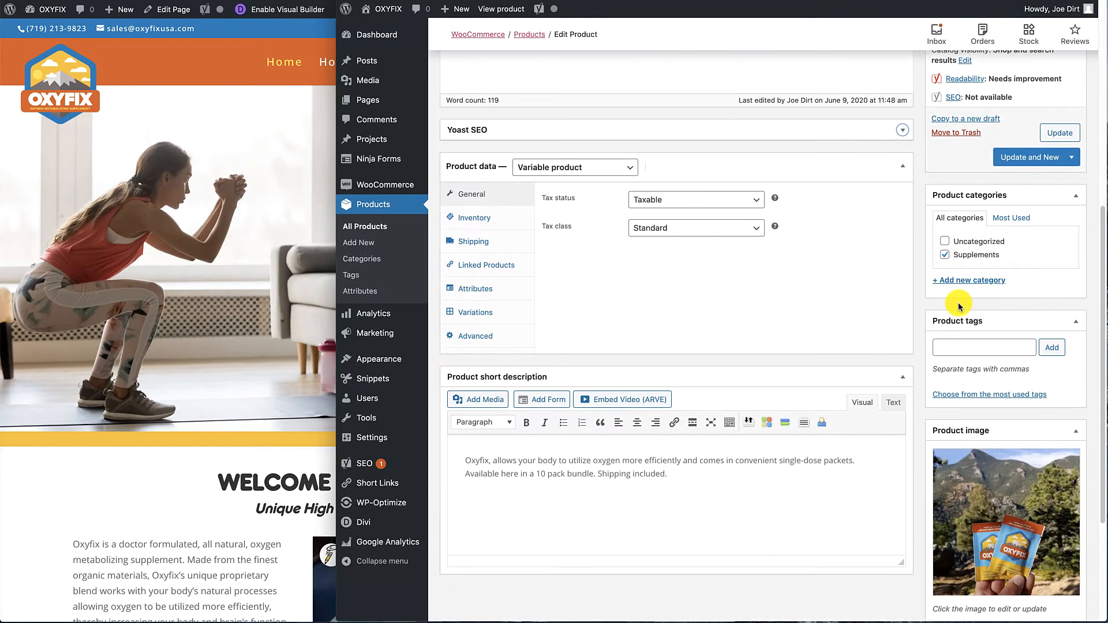
{"action": "left_click_drag", "start_coordinate": [545, 129], "coordinate": [539, 556]}
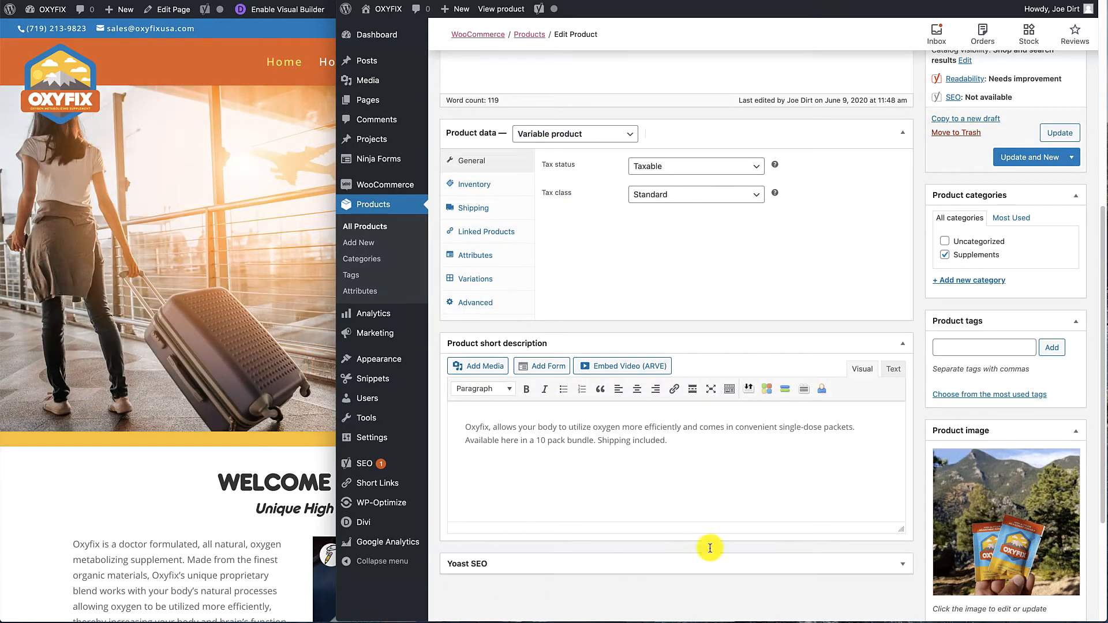
{"action": "scroll", "coordinate": [779, 334], "scroll_direction": "down", "scroll_amount": 3}
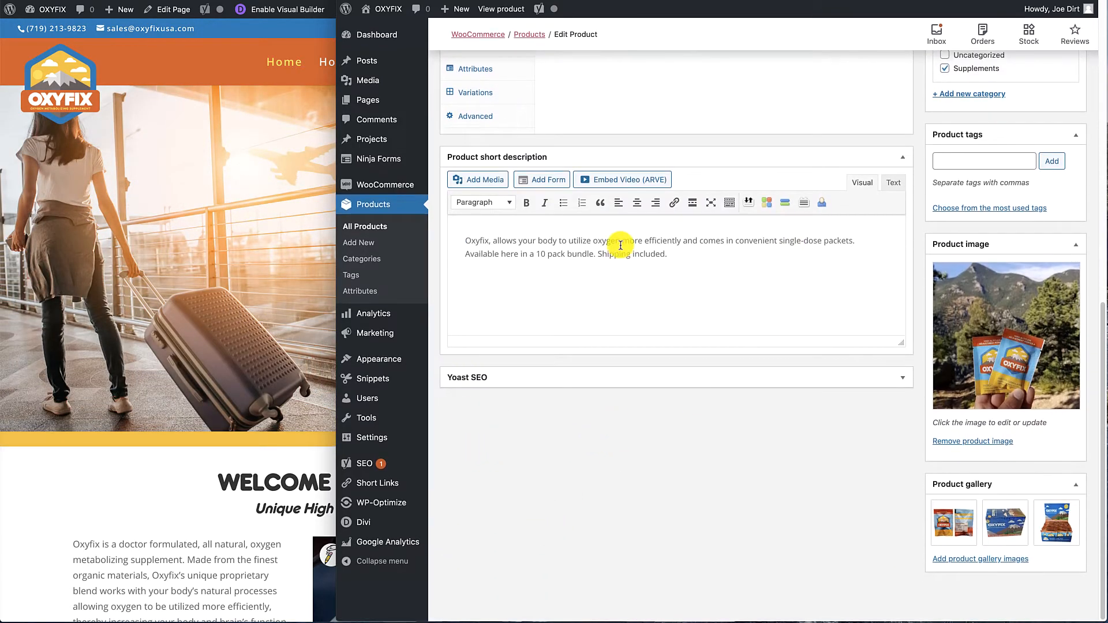
Assign all Package values to the product, including 2 Pack Bundle and 5 Pack Bundle, and save the attributes.
{"action": "scroll", "coordinate": [620, 244], "scroll_direction": "up", "scroll_amount": 7}
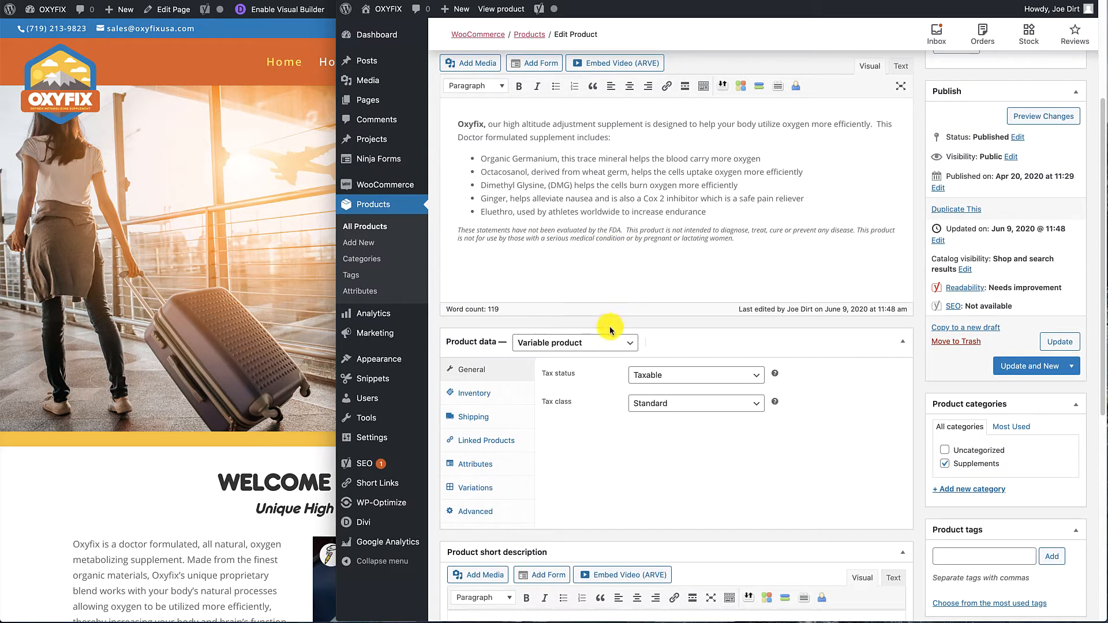
{"action": "left_click", "coordinate": [488, 470]}
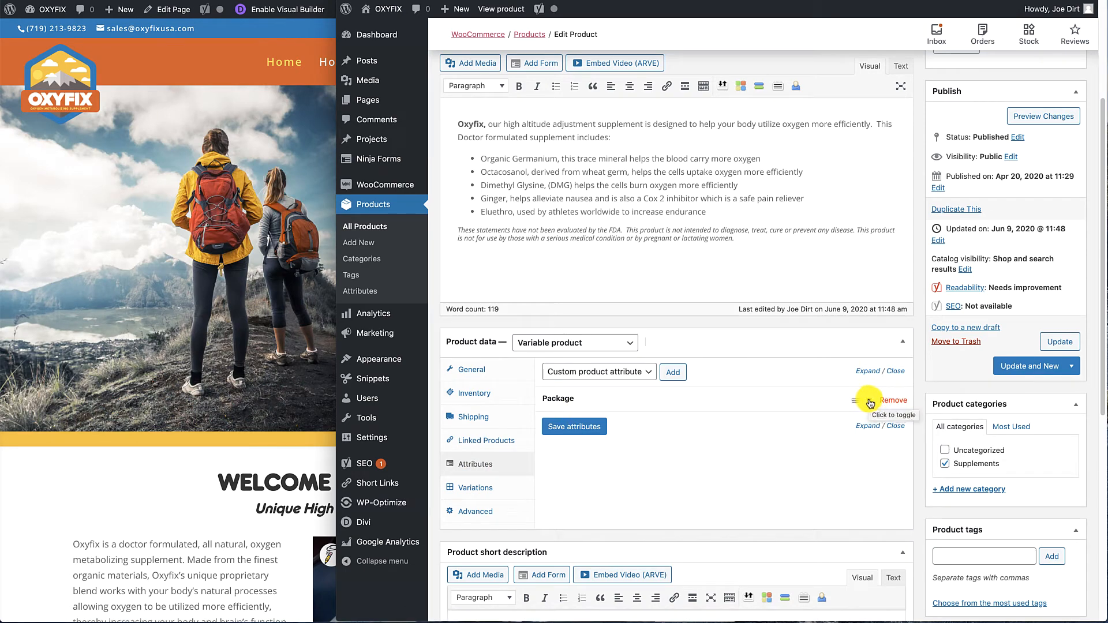
{"action": "left_click", "coordinate": [870, 402]}
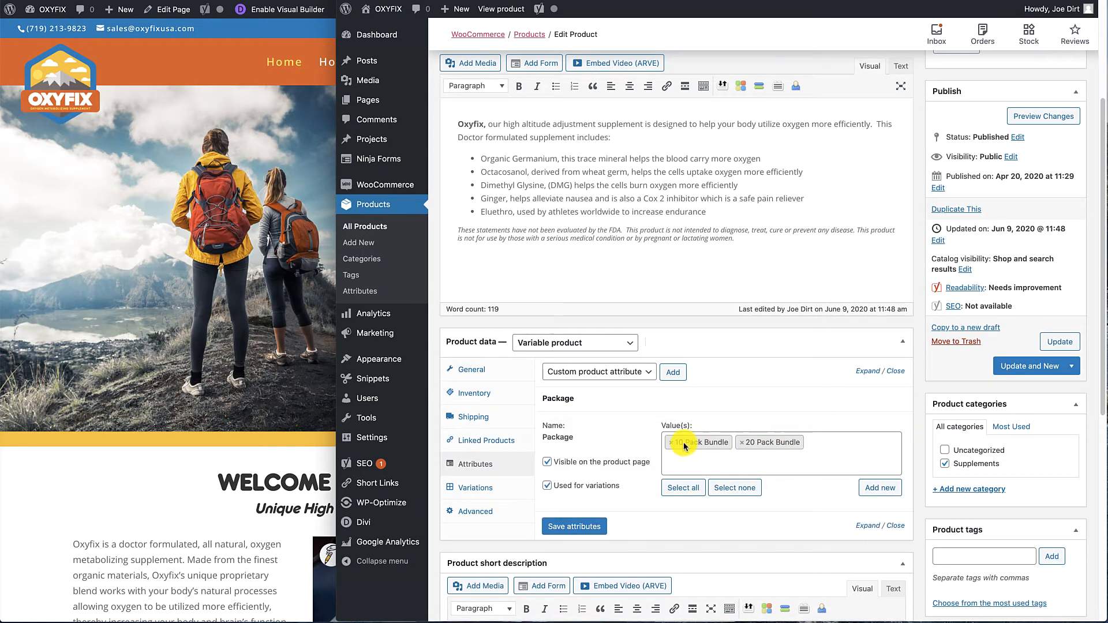
{"action": "left_click", "coordinate": [696, 462]}
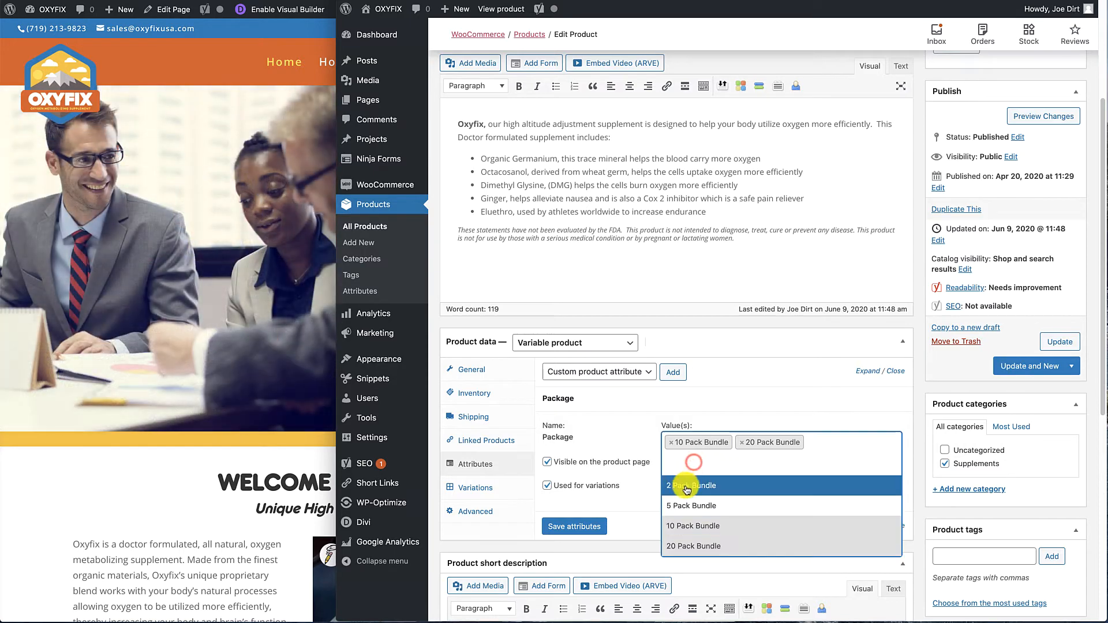
{"action": "left_click", "coordinate": [685, 506]}
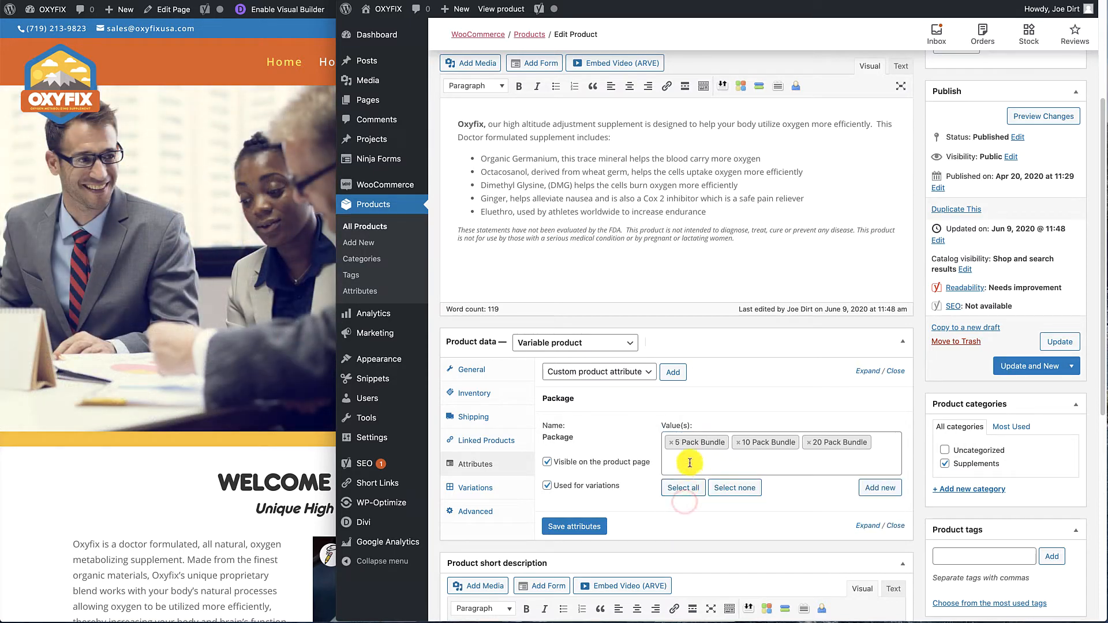
{"action": "left_click", "coordinate": [689, 462]}
{"action": "left_click", "coordinate": [688, 487]}
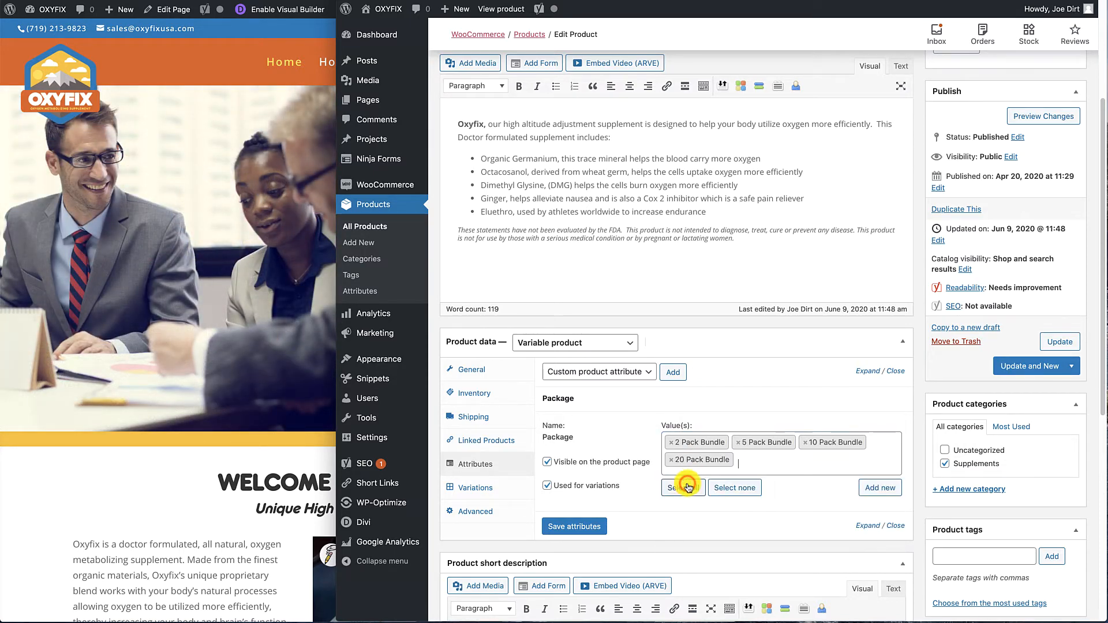
{"action": "left_click", "coordinate": [577, 528]}
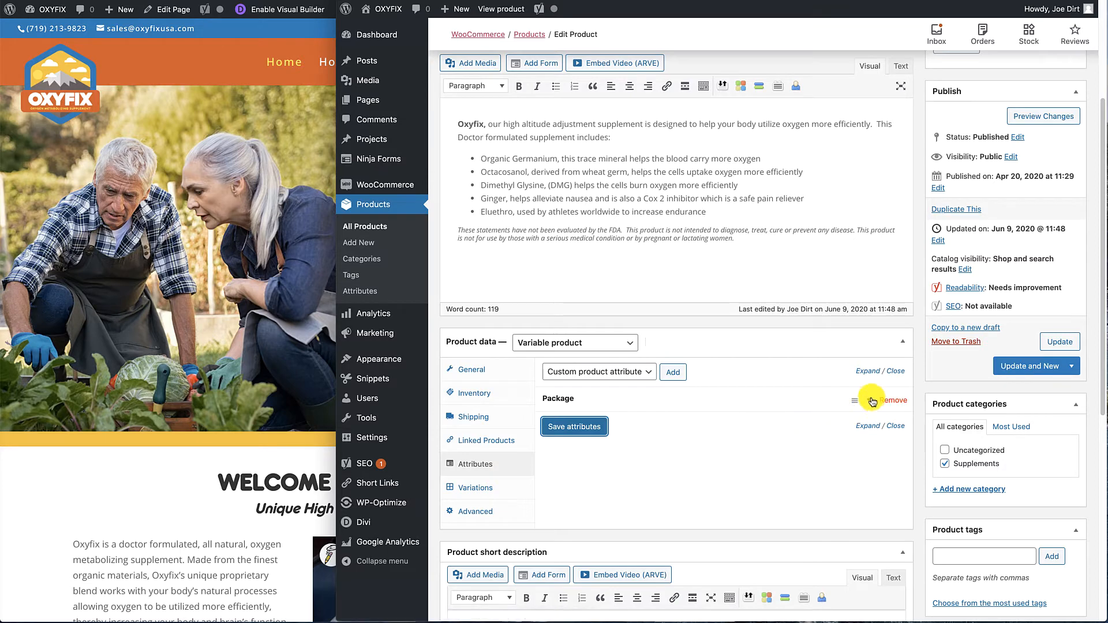
Add a new variation to the Oxyfix product and assign it the 5 Pack Bundle package.
{"action": "left_click", "coordinate": [868, 402]}
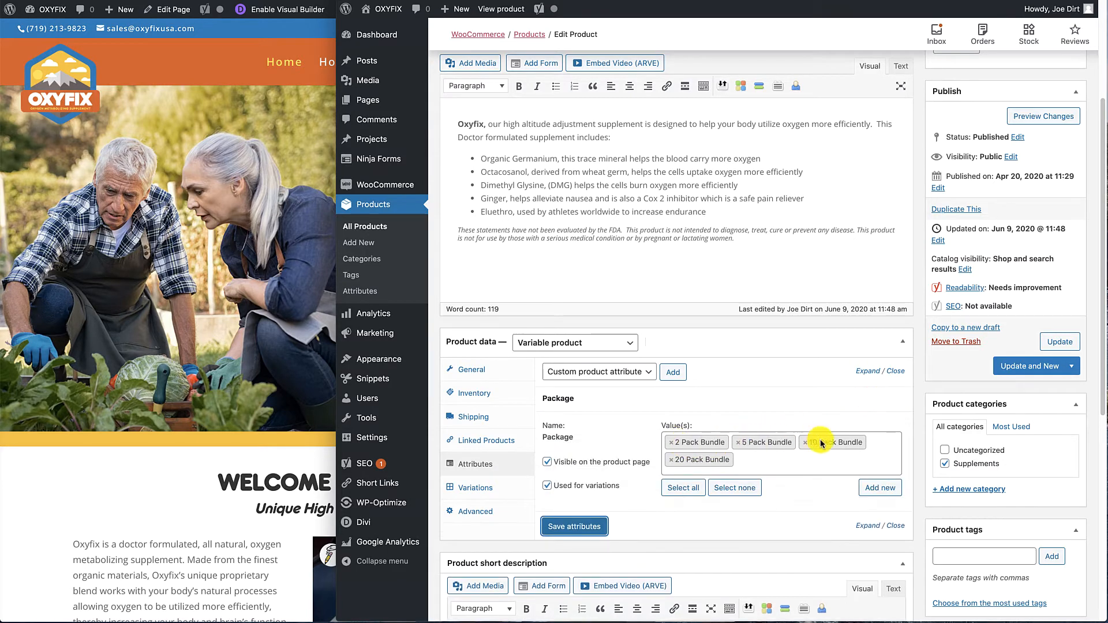
{"action": "left_click", "coordinate": [482, 488]}
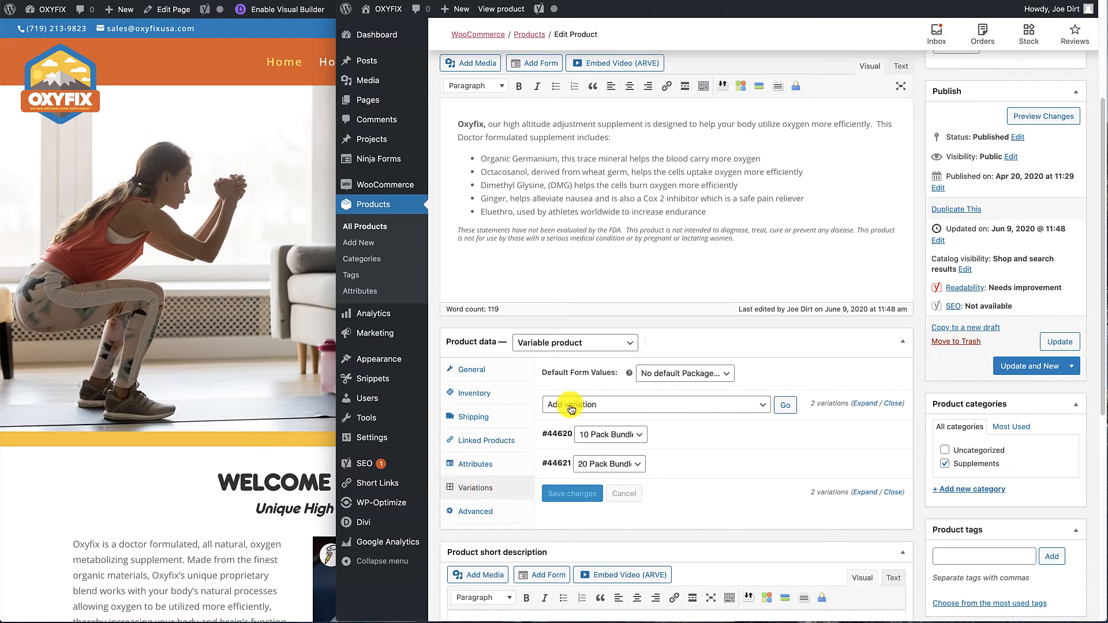
{"action": "left_click", "coordinate": [786, 406]}
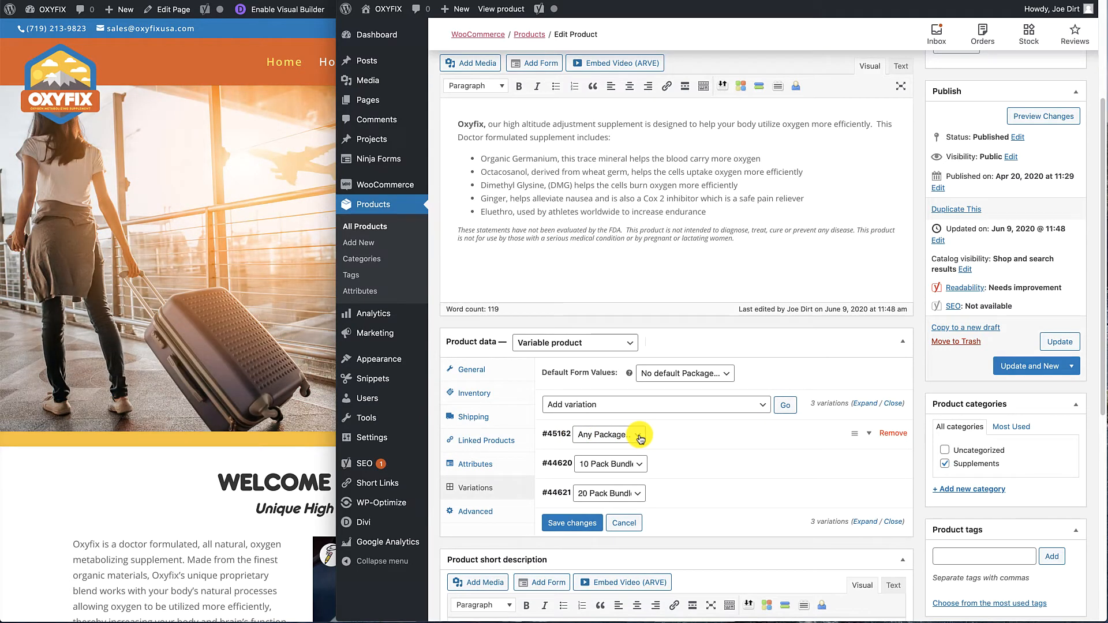
{"action": "left_click", "coordinate": [759, 404]}
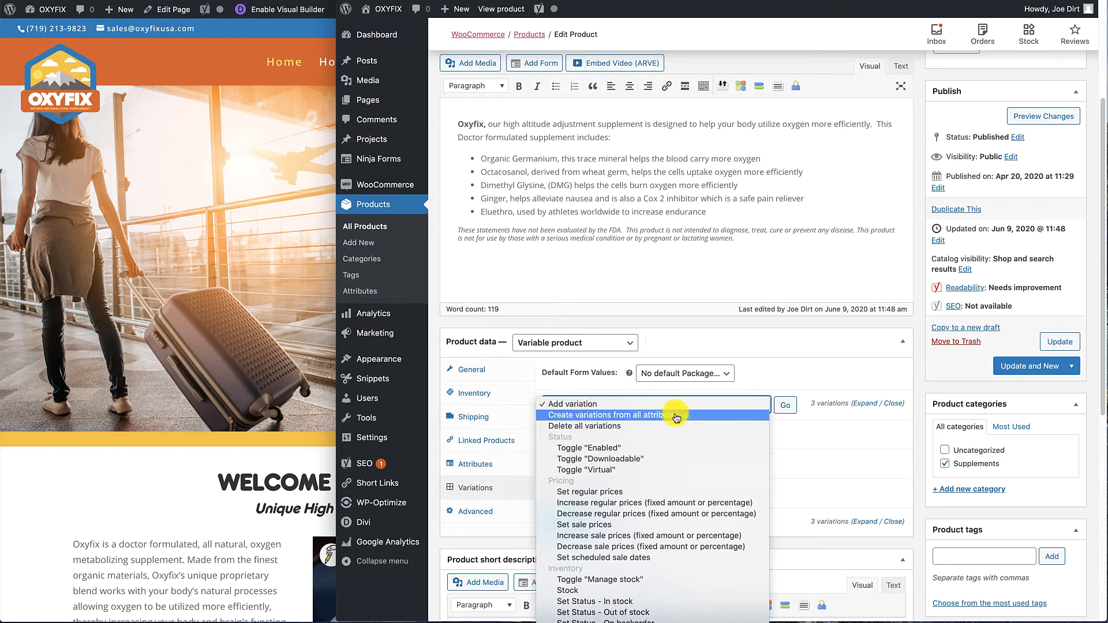
{"action": "left_click", "coordinate": [589, 404]}
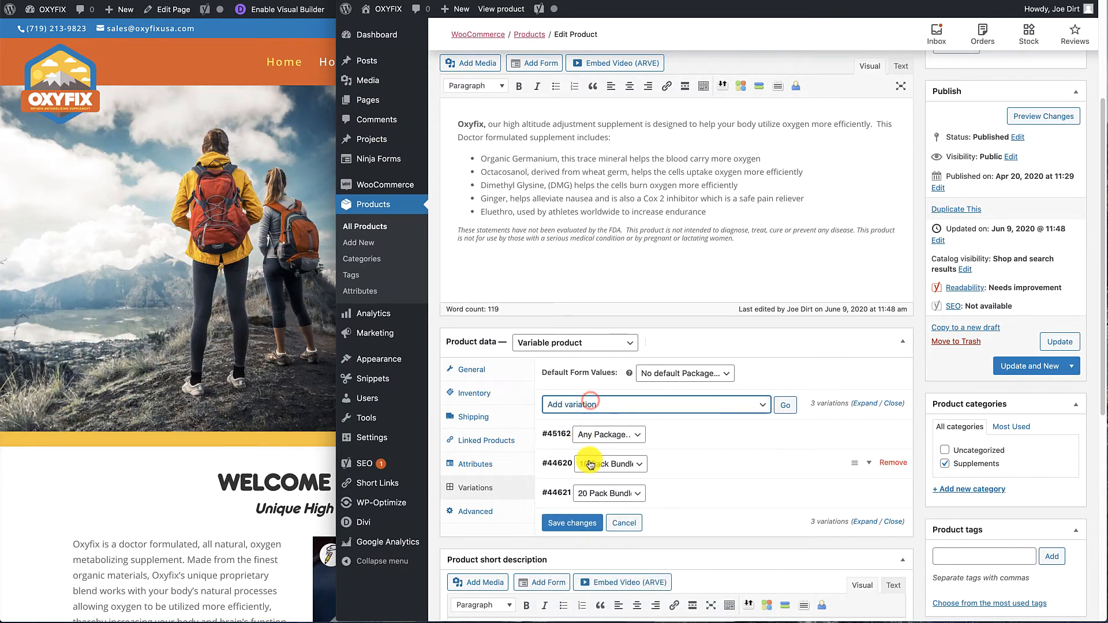
{"action": "left_click", "coordinate": [638, 433]}
{"action": "left_click", "coordinate": [600, 456]}
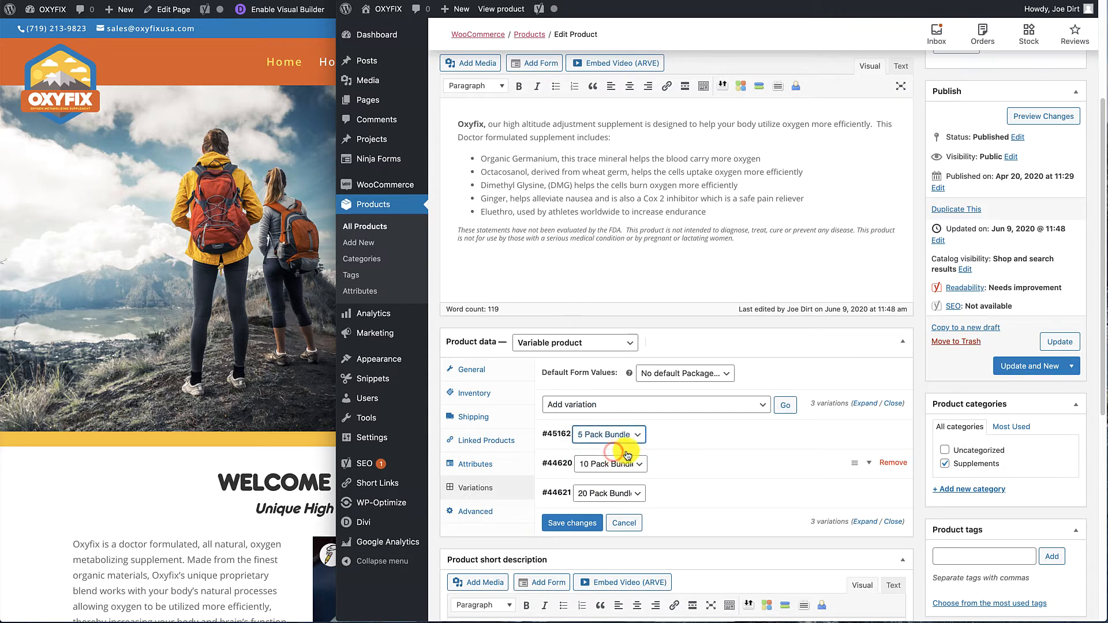
Add another variation to the product and assign it the 2 Pack Bundle package.
{"action": "left_click", "coordinate": [788, 406]}
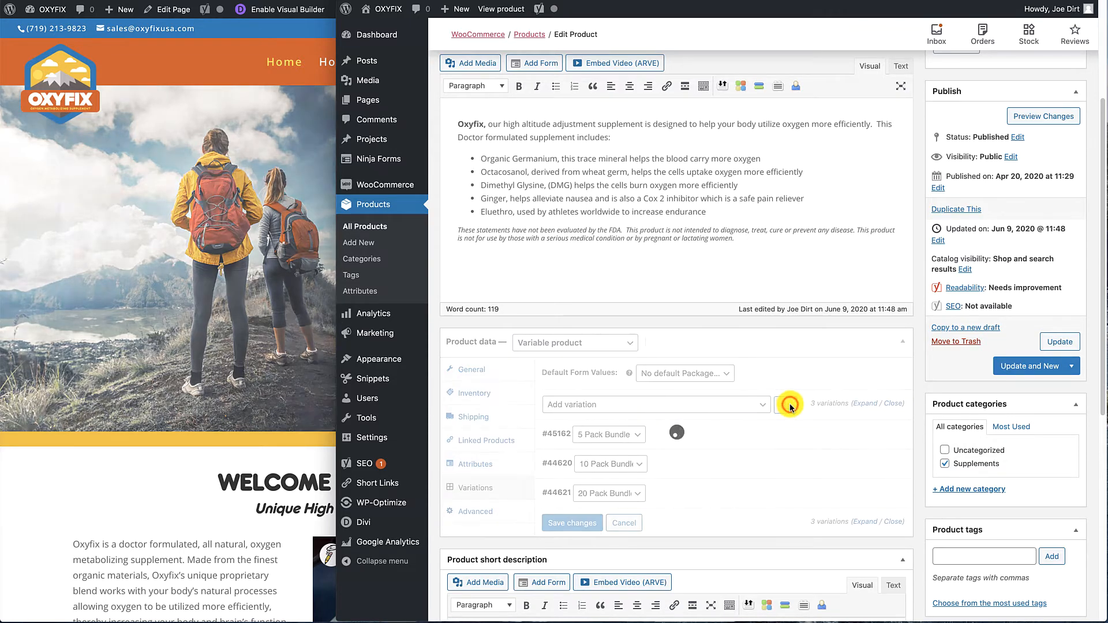
{"action": "left_click", "coordinate": [638, 433]}
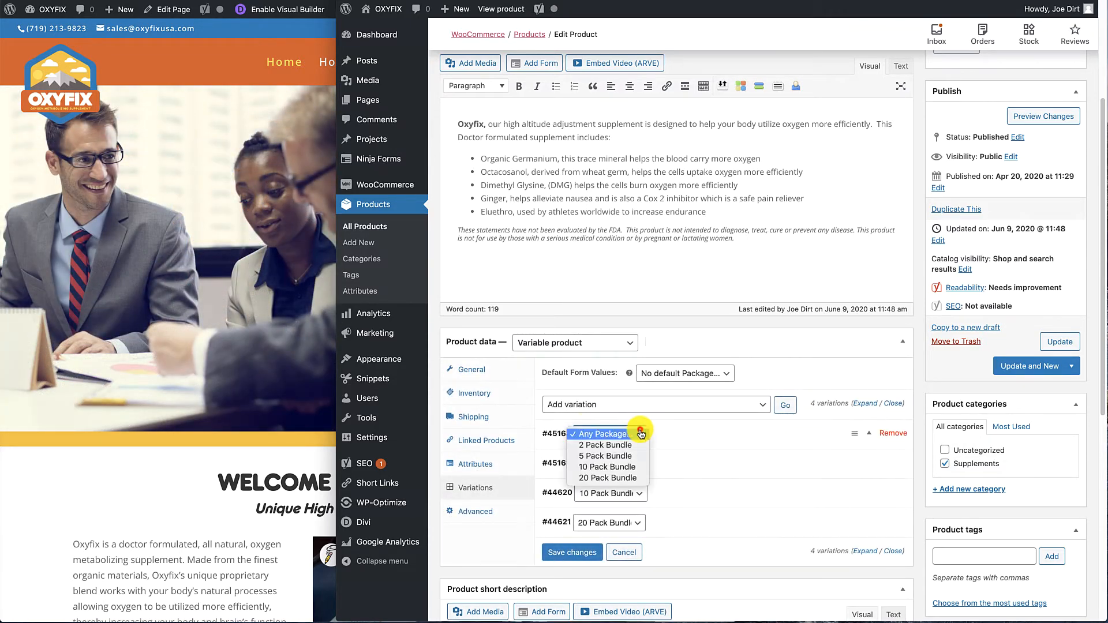
{"action": "left_click", "coordinate": [605, 445]}
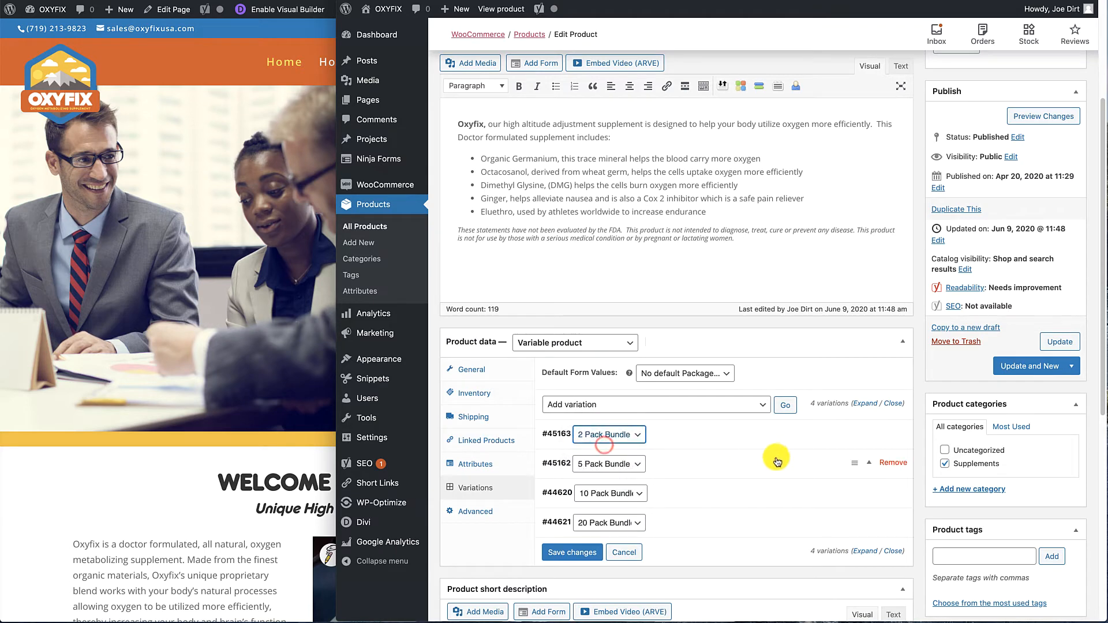
Check the 10 Pack Bundle variation's details, and set the 5 Pack Bundle variation's SKU to OXY5 and regular price to $25.
{"action": "left_click", "coordinate": [869, 465]}
{"action": "scroll", "coordinate": [865, 465], "scroll_direction": "down", "scroll_amount": 3}
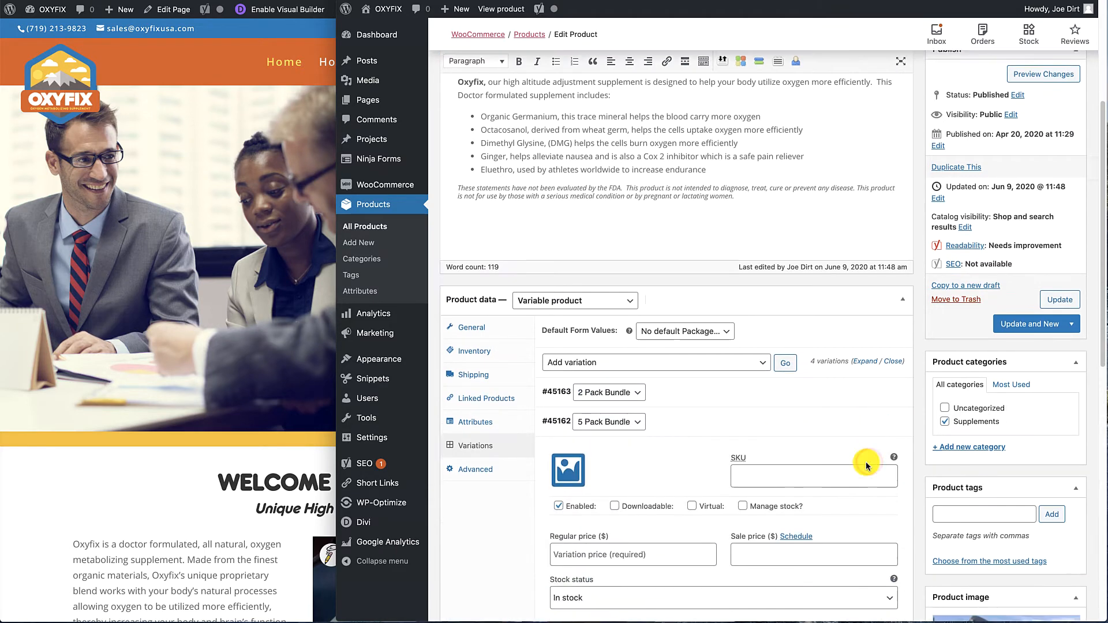
{"action": "scroll", "coordinate": [866, 463], "scroll_direction": "up", "scroll_amount": 1}
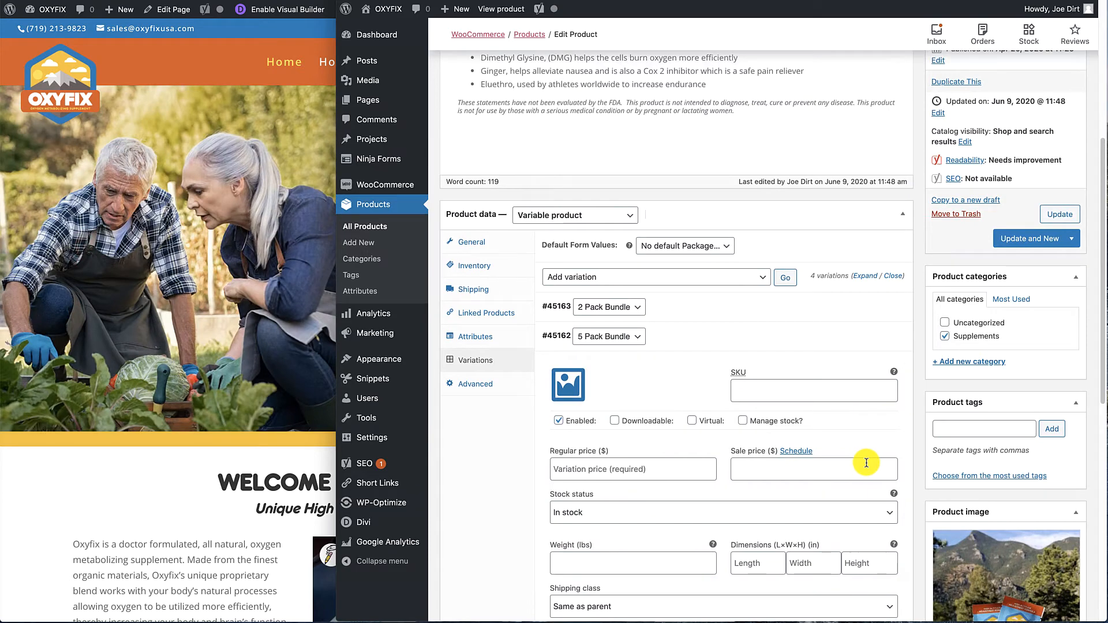
{"action": "scroll", "coordinate": [843, 380], "scroll_direction": "down", "scroll_amount": 5}
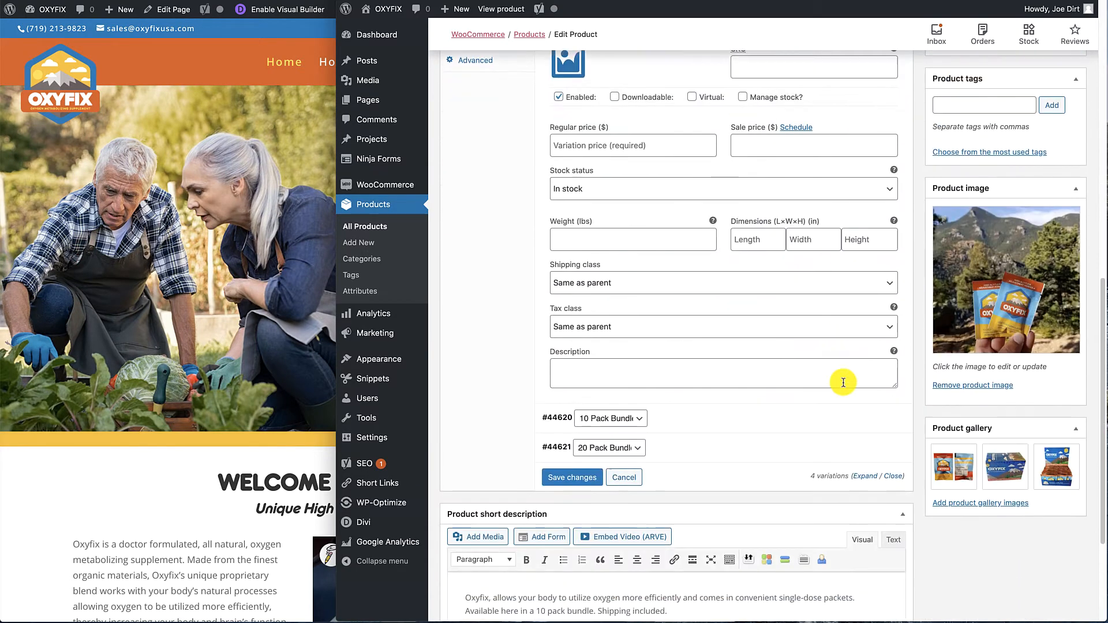
{"action": "left_click", "coordinate": [873, 420]}
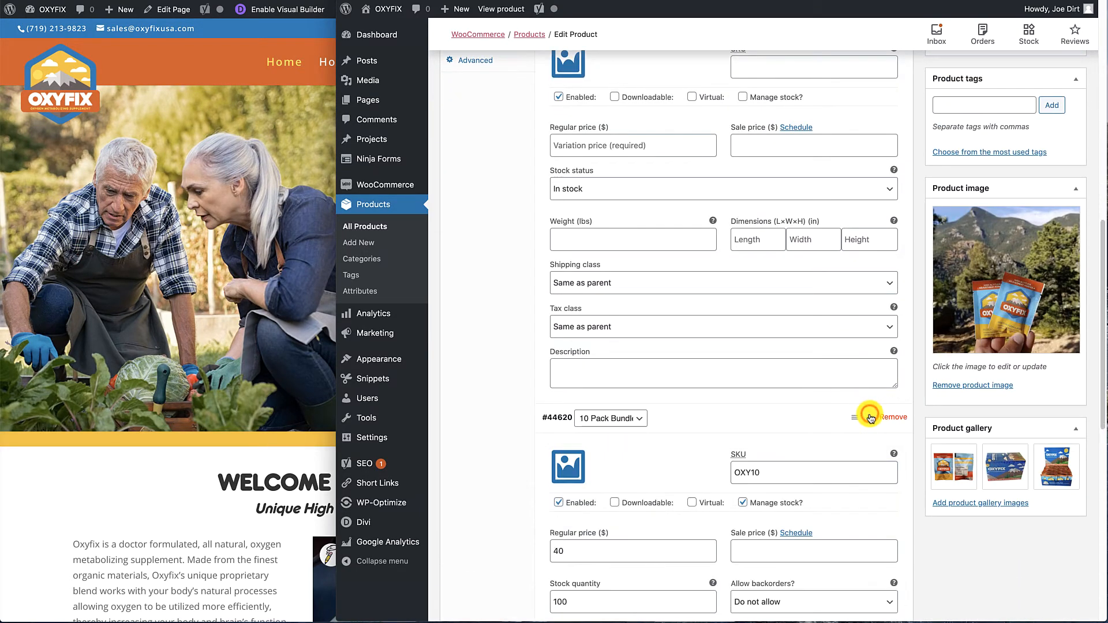
{"action": "left_click", "coordinate": [870, 417]}
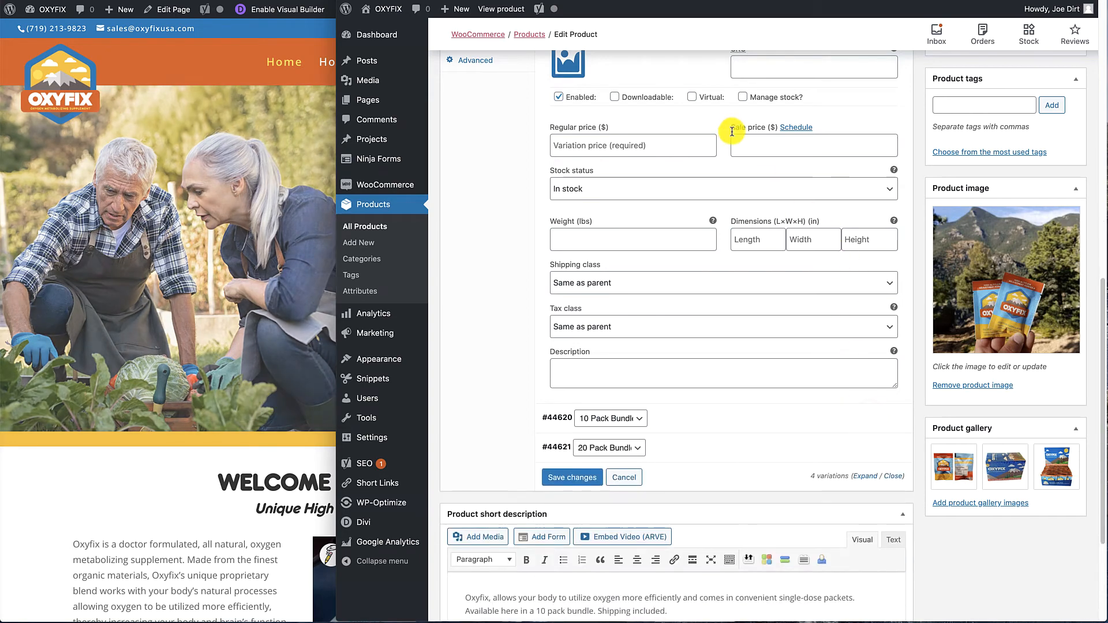
{"action": "scroll", "coordinate": [767, 141], "scroll_direction": "up", "scroll_amount": 1}
{"action": "left_click", "coordinate": [774, 113]}
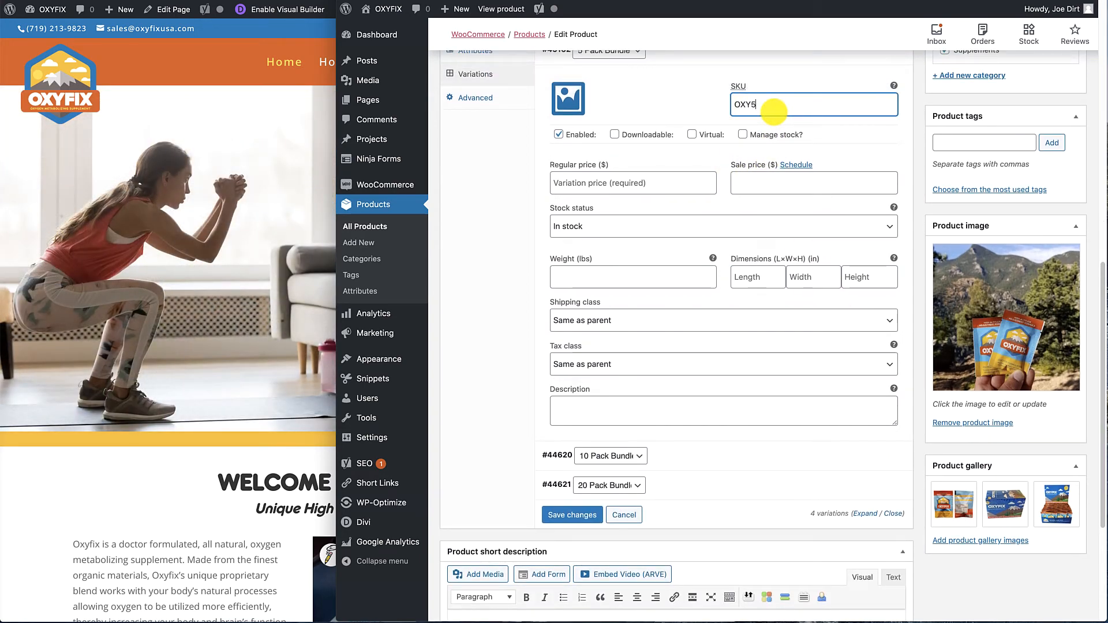
{"action": "left_click", "coordinate": [593, 180]}
{"action": "type", "text": "2"}
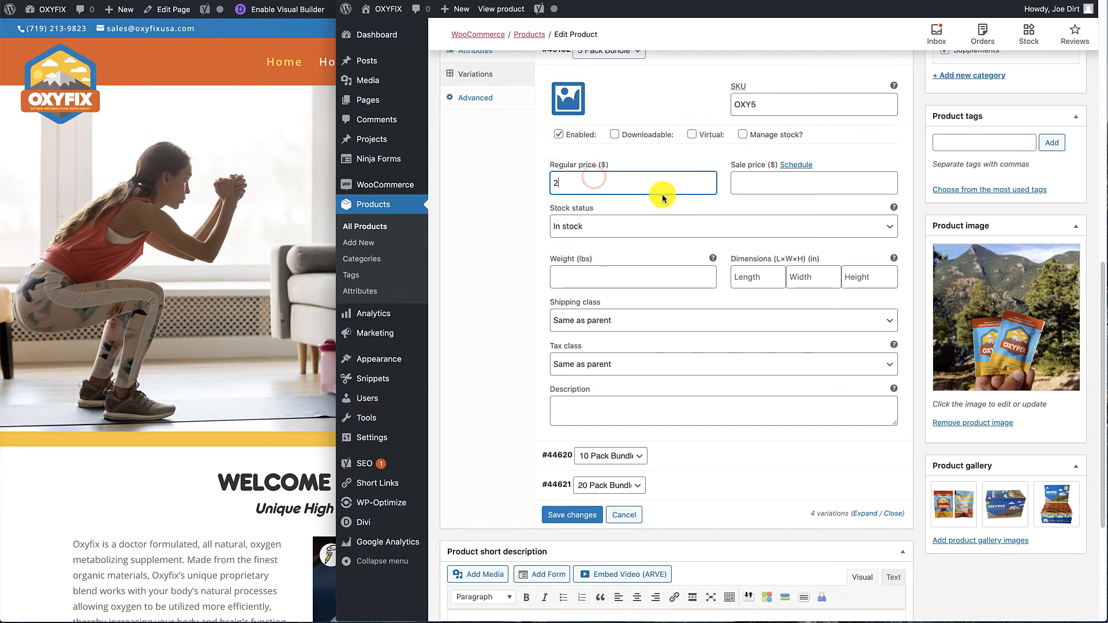
{"action": "type", "text": "5"}
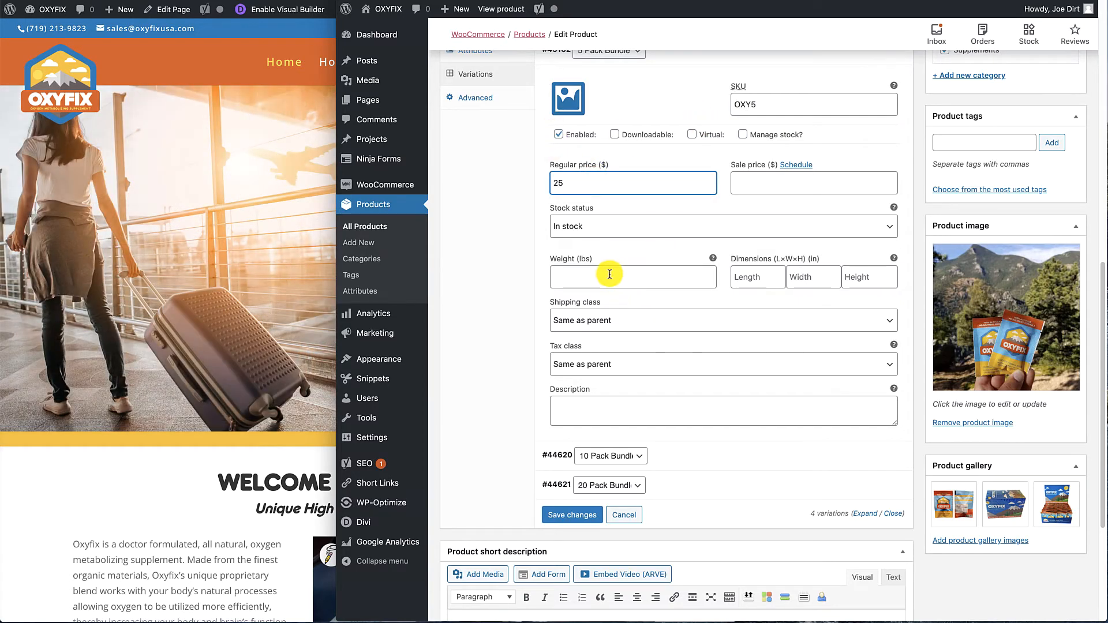
Set the 5 Pack Bundle variation's weight to .5 lbs and its dimensions to 3 × 4 × 4 in.
{"action": "left_click", "coordinate": [581, 274]}
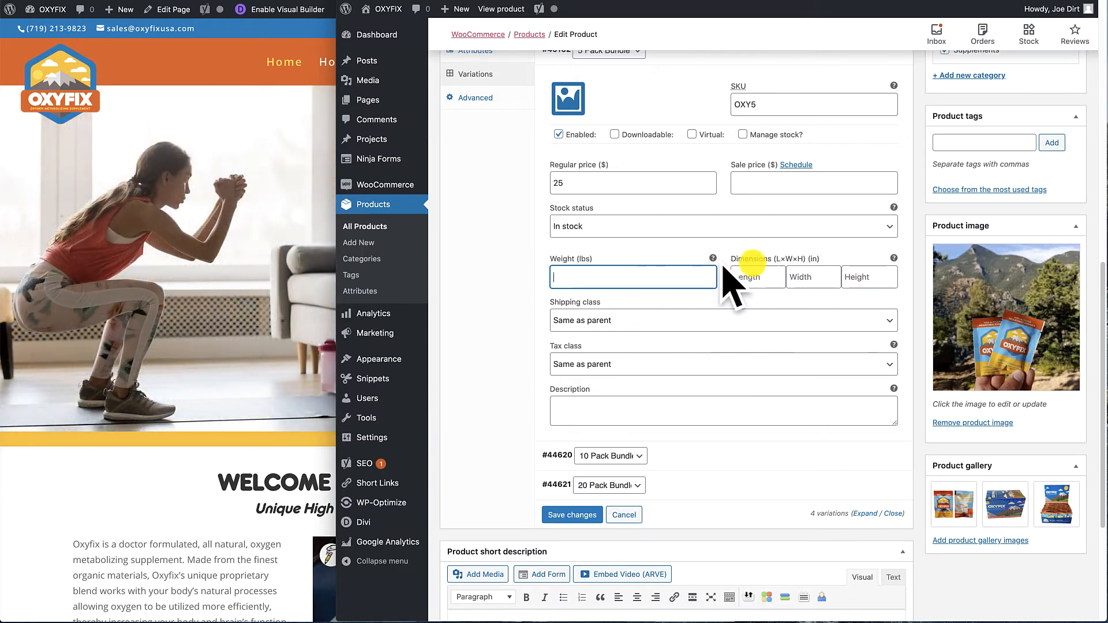
{"action": "left_click", "coordinate": [583, 273]}
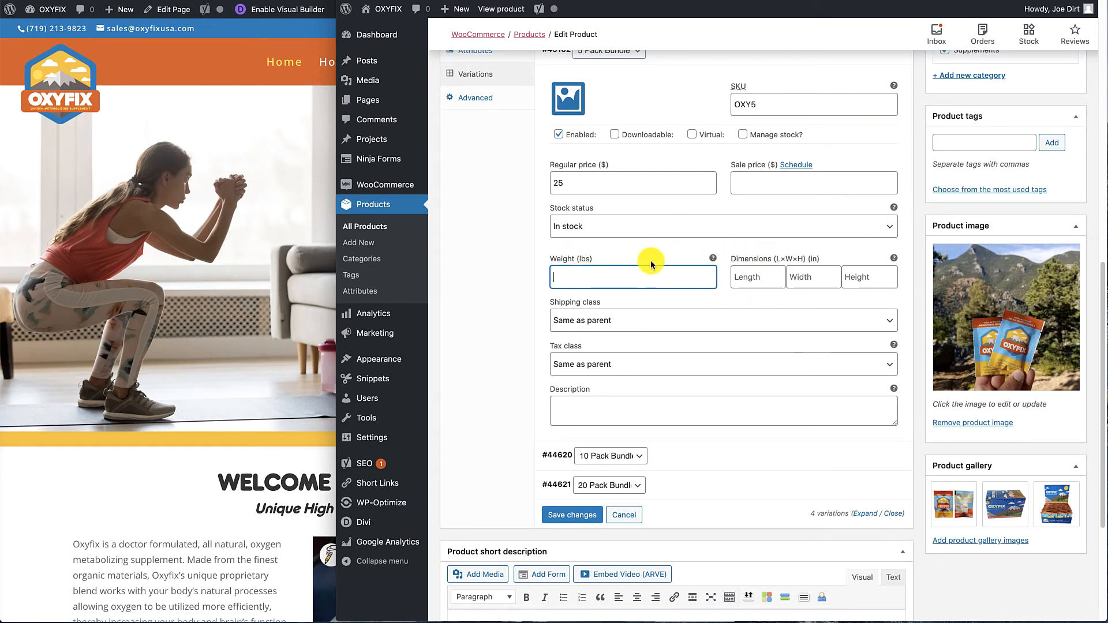
{"action": "left_click", "coordinate": [738, 277]}
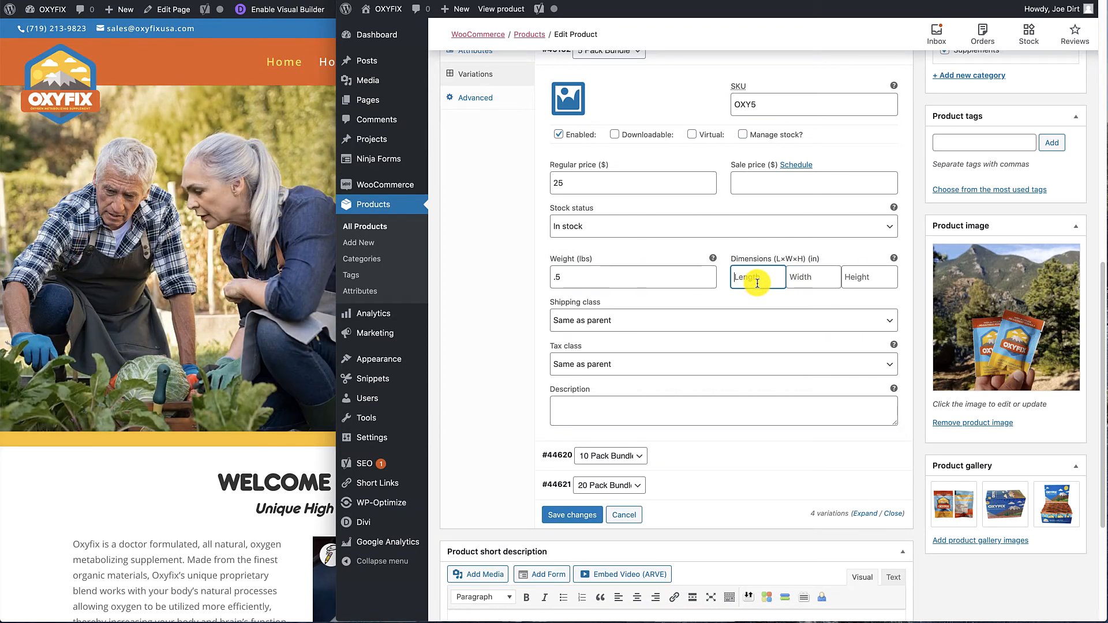
{"action": "type", "text": "3"}
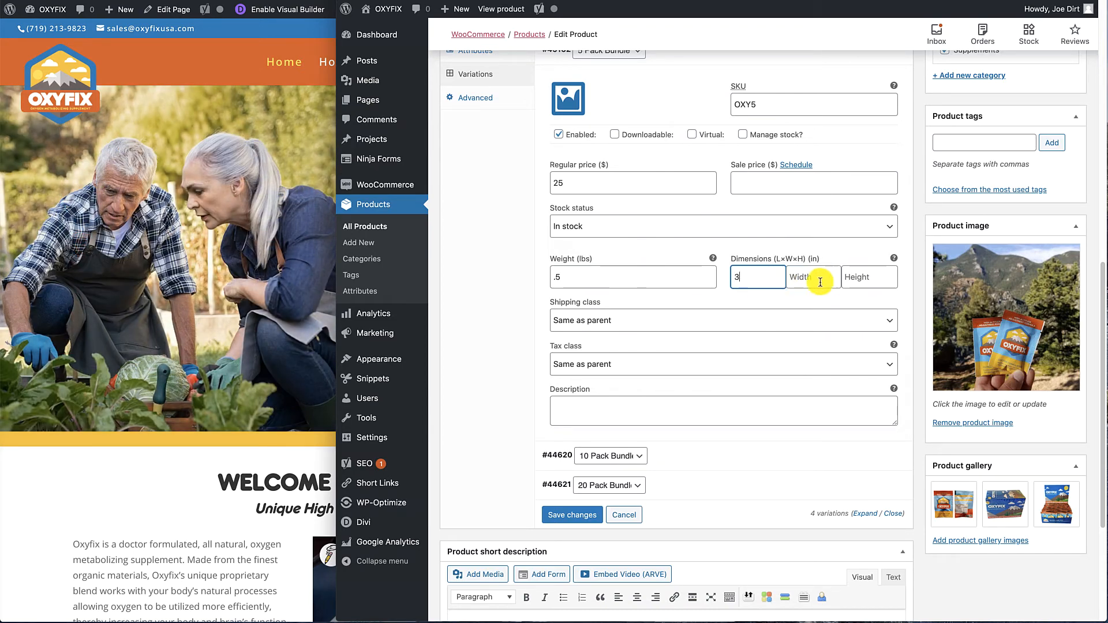
{"action": "left_click", "coordinate": [816, 281]}
{"action": "type", "text": "4"}
{"action": "left_click", "coordinate": [858, 277]}
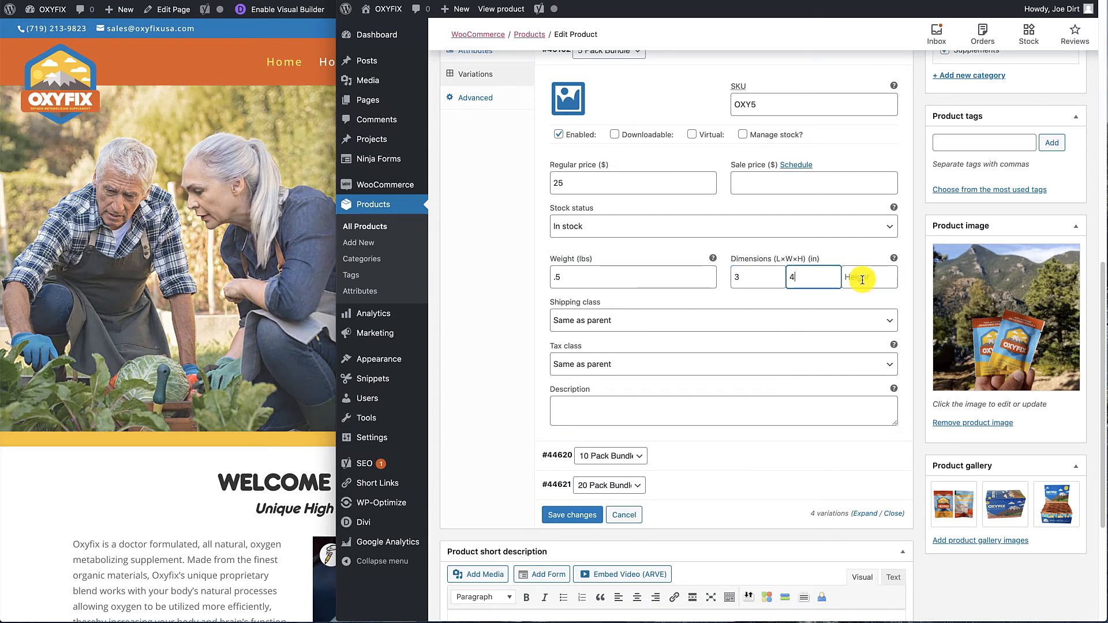
{"action": "type", "text": "4"}
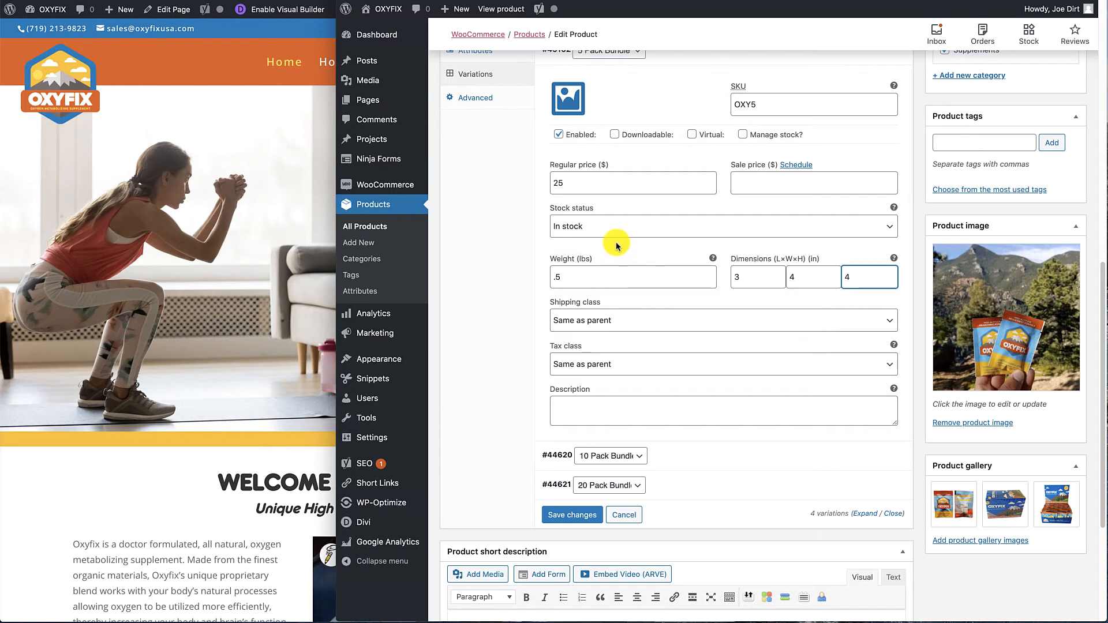
Set the 2 Pack Bundle variation's regular price to $10 and its weight to .3 lbs.
{"action": "scroll", "coordinate": [615, 242], "scroll_direction": "up", "scroll_amount": 1}
{"action": "scroll", "coordinate": [616, 247], "scroll_direction": "up", "scroll_amount": 2}
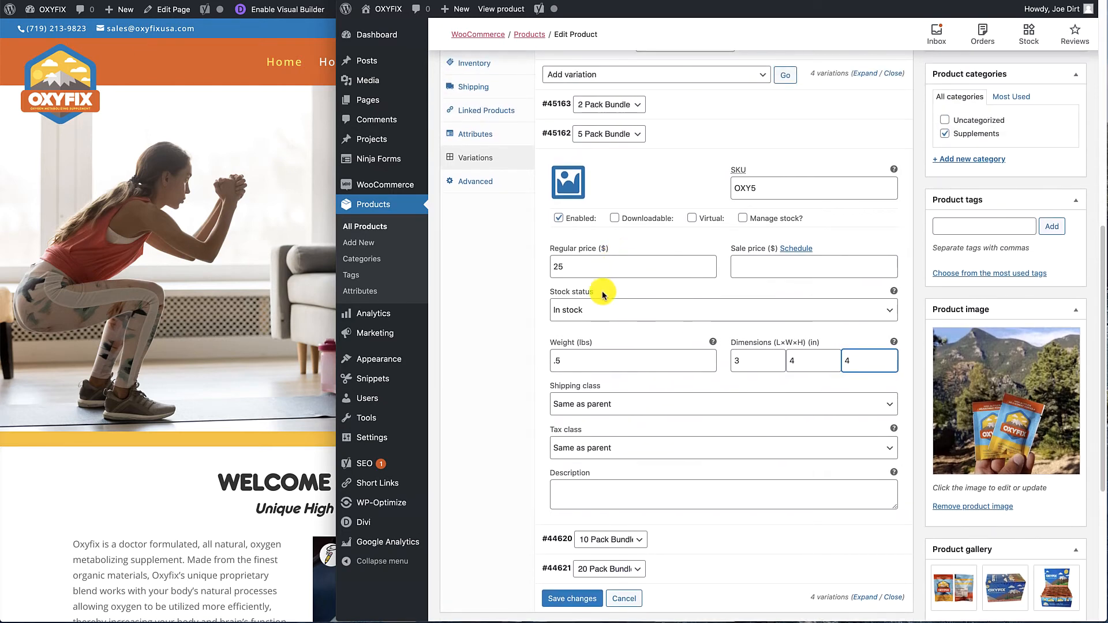
{"action": "left_click", "coordinate": [854, 96]}
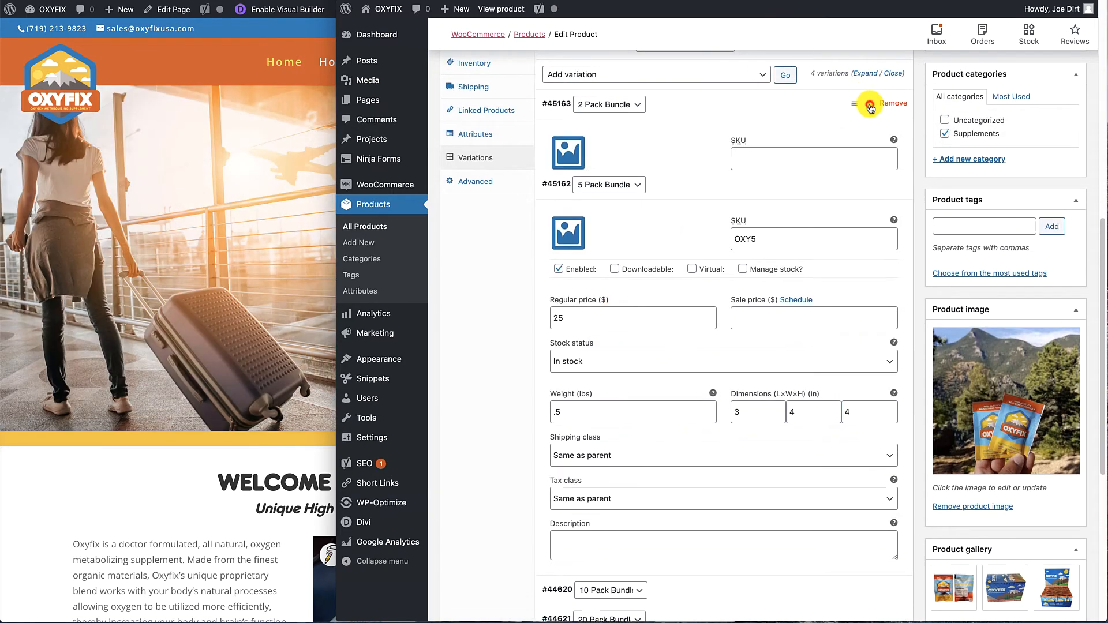
{"action": "left_click", "coordinate": [639, 234]}
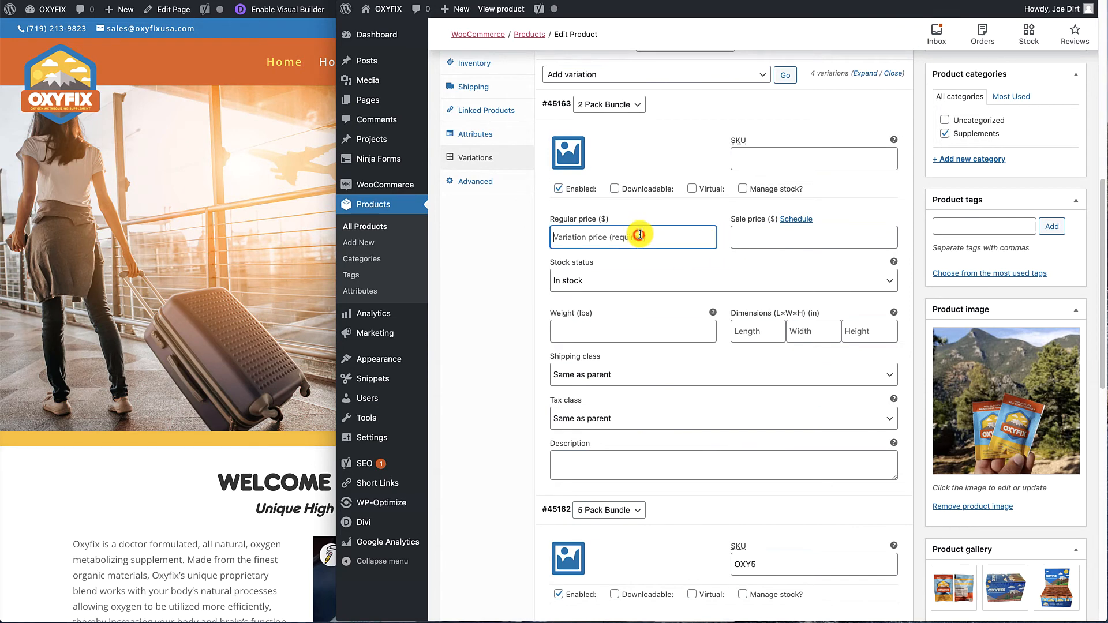
{"action": "type", "text": "10"}
{"action": "left_click", "coordinate": [579, 320]}
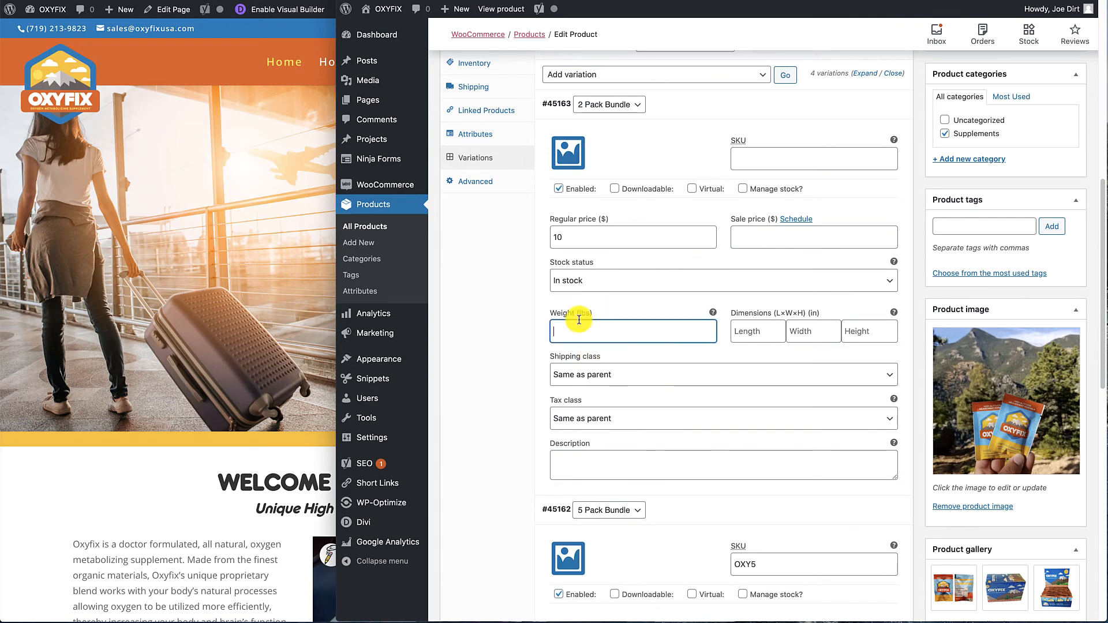
{"action": "type", "text": ".3"}
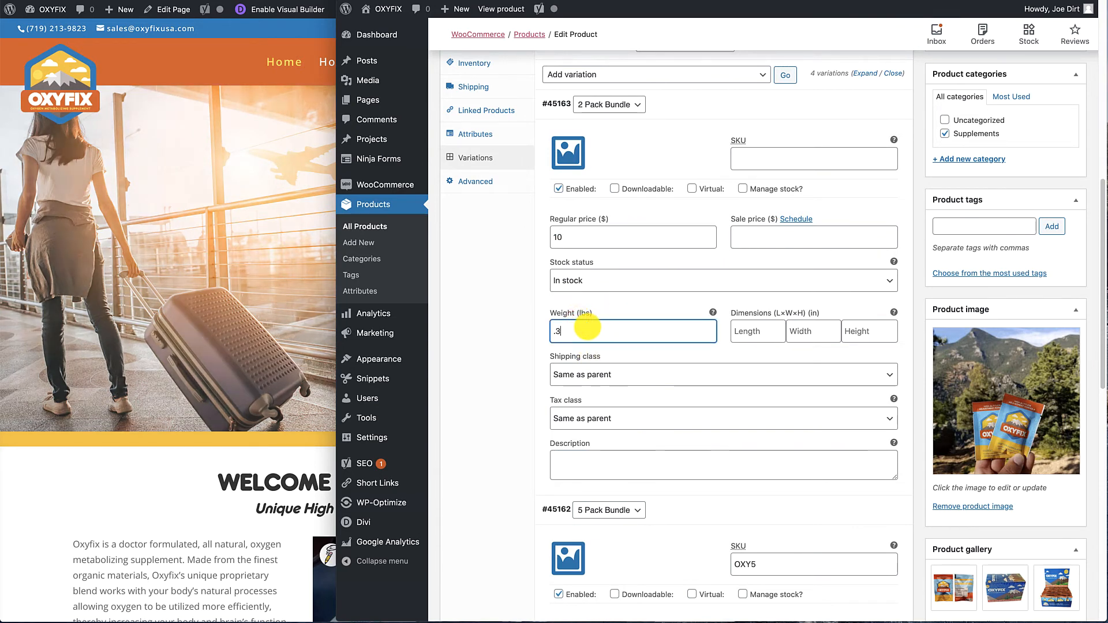
Set the 2 Pack Bundle variation's dimensions to 2 × 3 × 3 in (length, width, height).
{"action": "left_click", "coordinate": [751, 333]}
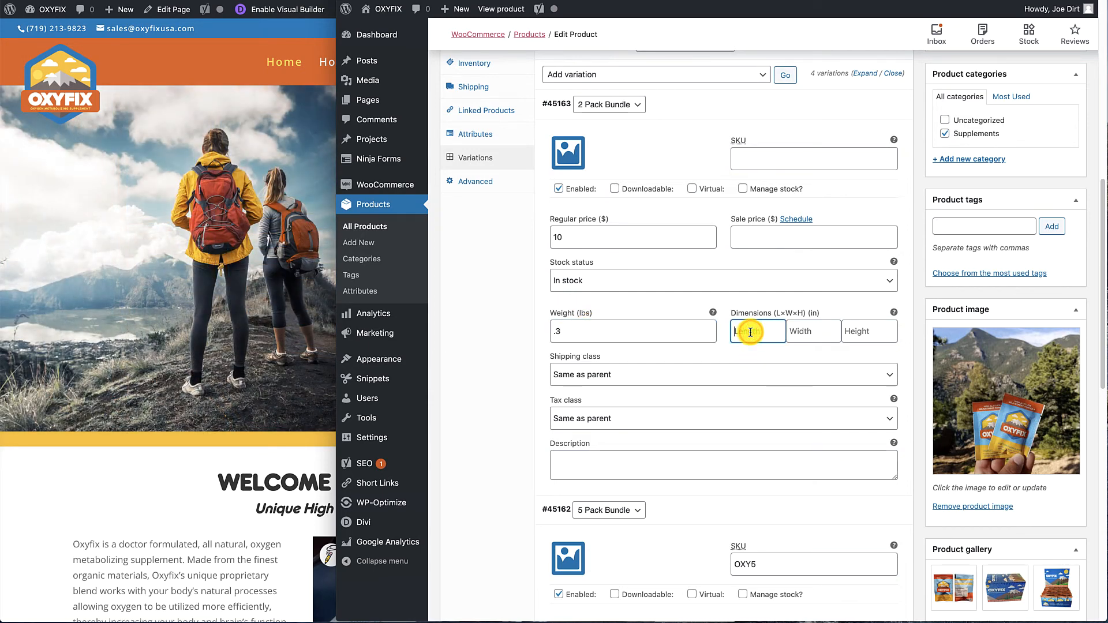
{"action": "type", "text": "2"}
{"action": "left_click", "coordinate": [829, 326]}
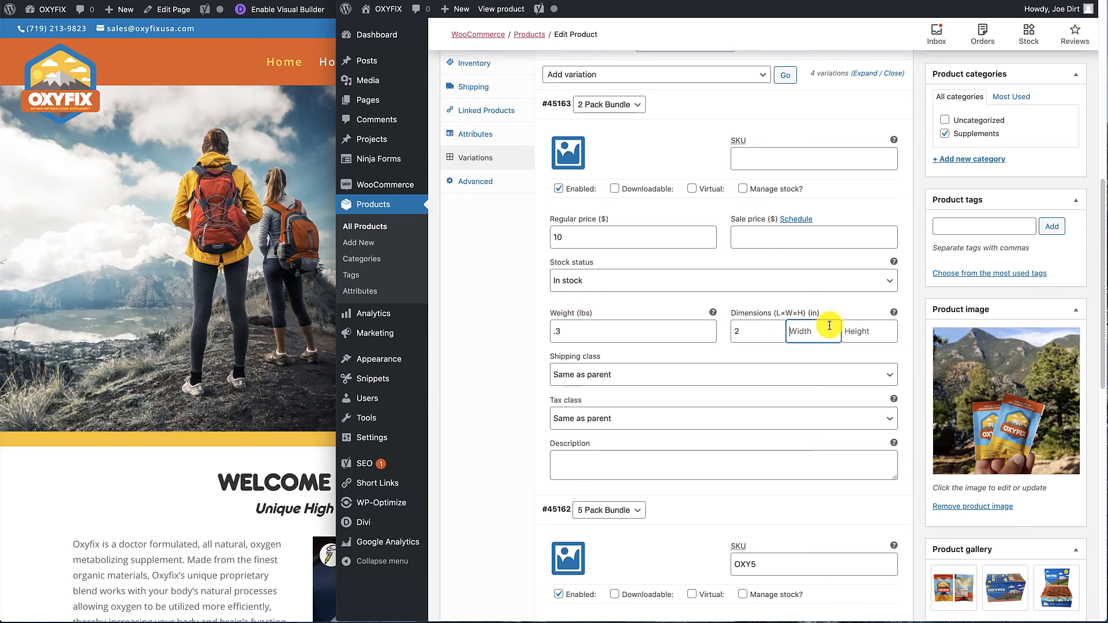
{"action": "type", "text": "3"}
{"action": "left_click", "coordinate": [870, 333]}
{"action": "type", "text": "3"}
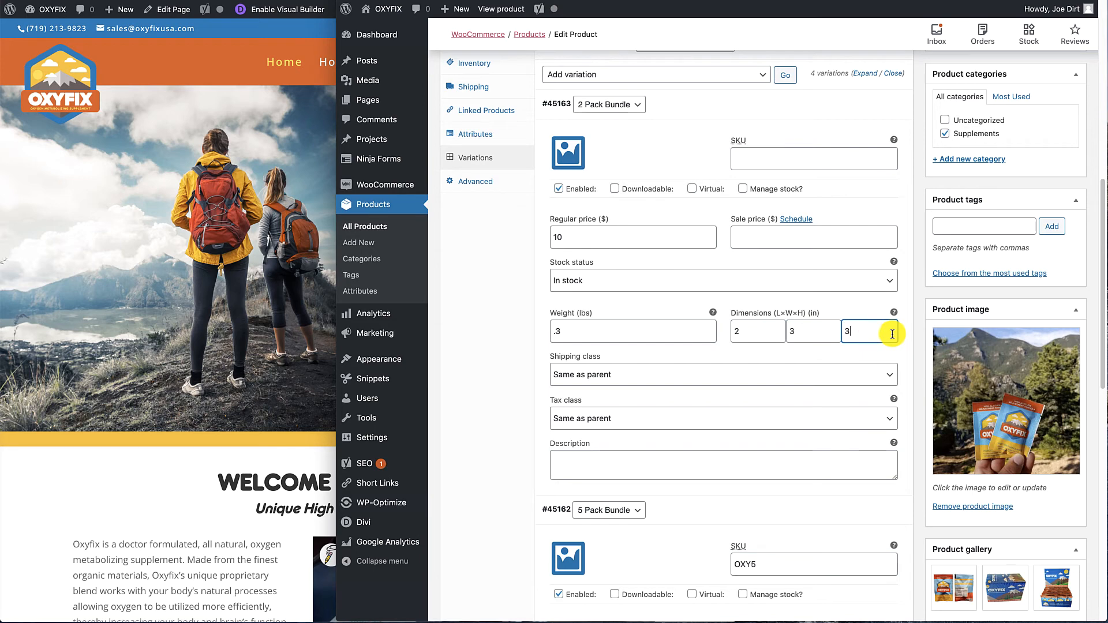
Update the Oxyfix product and switch to the browser window showing the storefront home page.
{"action": "scroll", "coordinate": [892, 332], "scroll_direction": "down", "scroll_amount": 2}
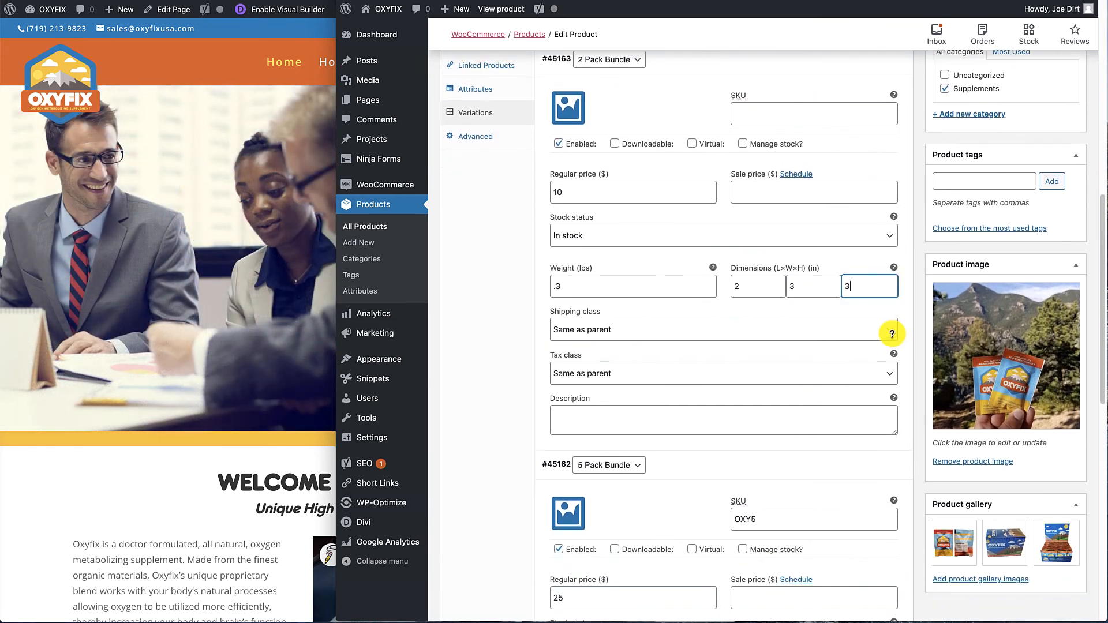
{"action": "scroll", "coordinate": [892, 335], "scroll_direction": "up", "scroll_amount": 1}
{"action": "scroll", "coordinate": [892, 335], "scroll_direction": "up", "scroll_amount": 2}
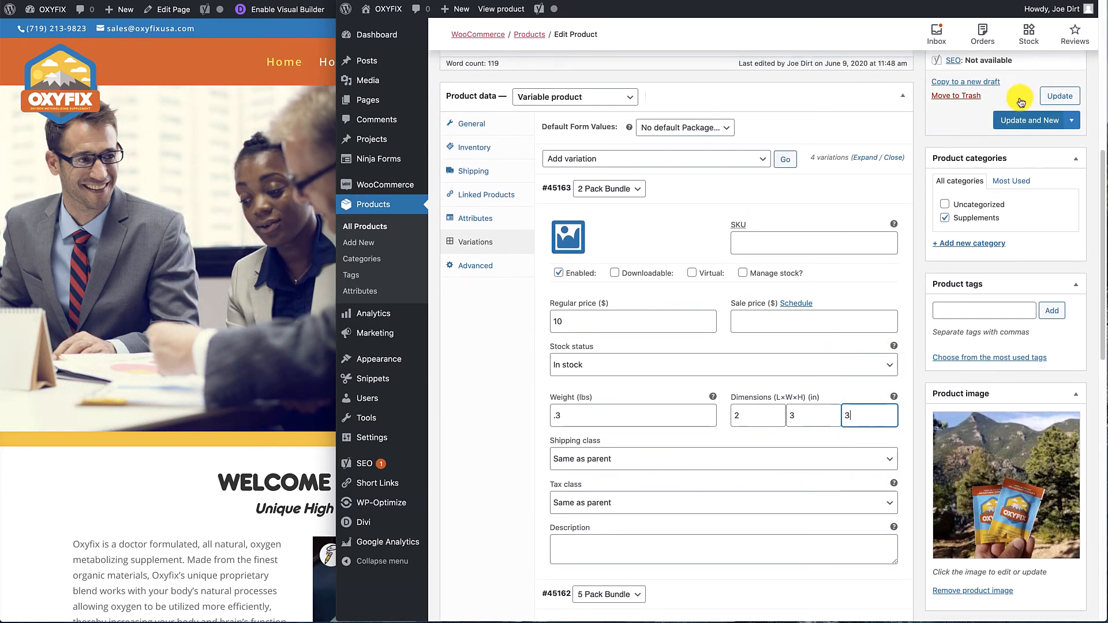
{"action": "left_click", "coordinate": [1059, 98]}
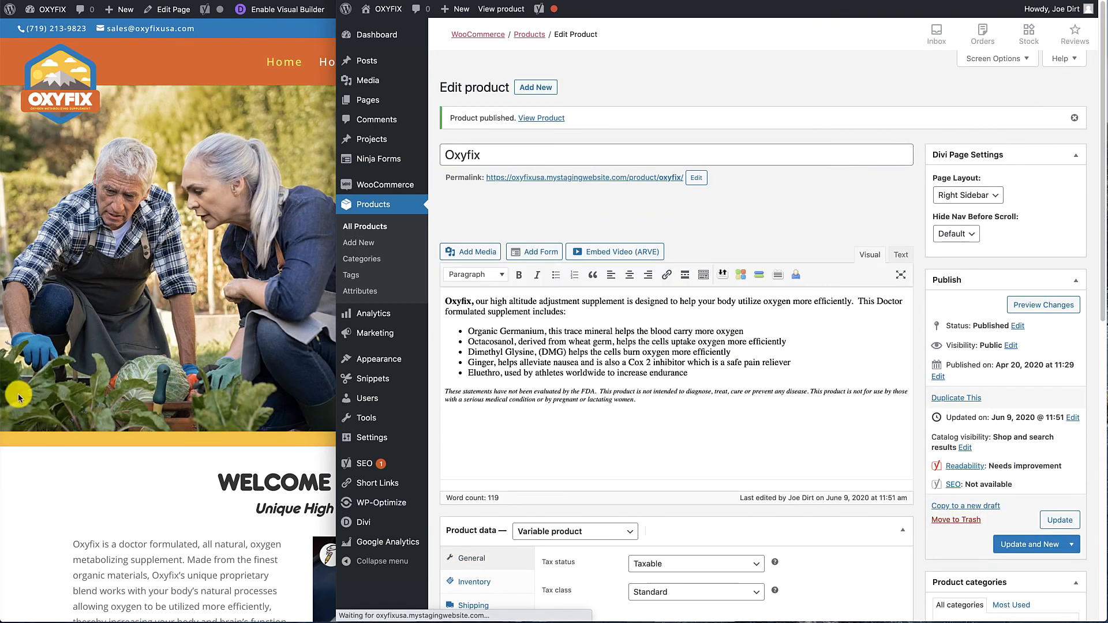
{"action": "left_click", "coordinate": [95, 443]}
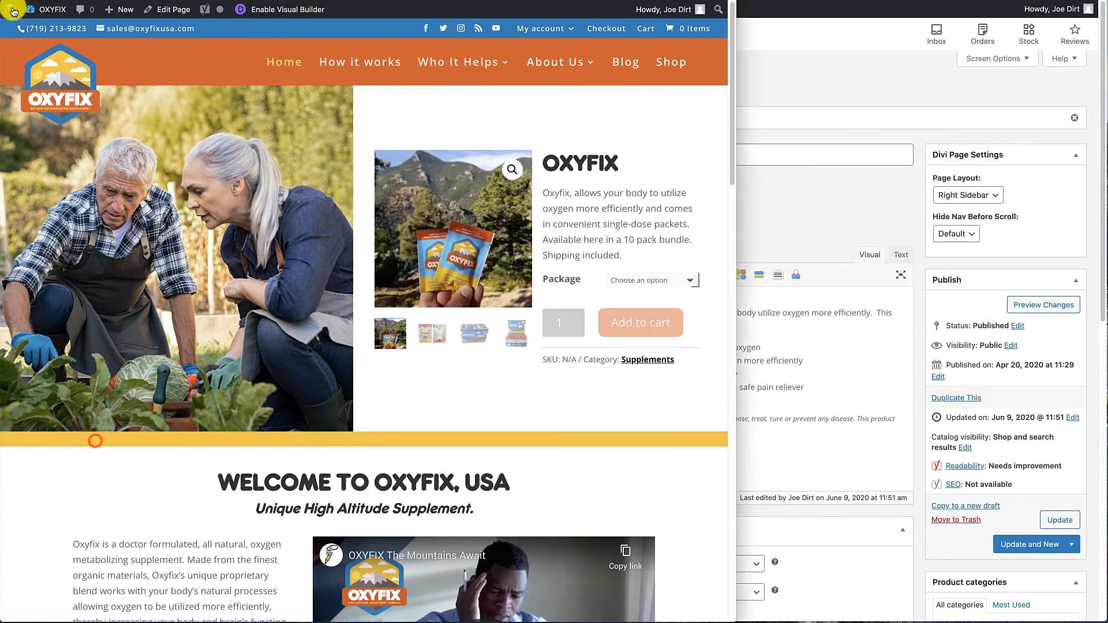
Reload the storefront home page and view the Package options offered for Oxyfix.
{"action": "left_click", "coordinate": [51, 0]}
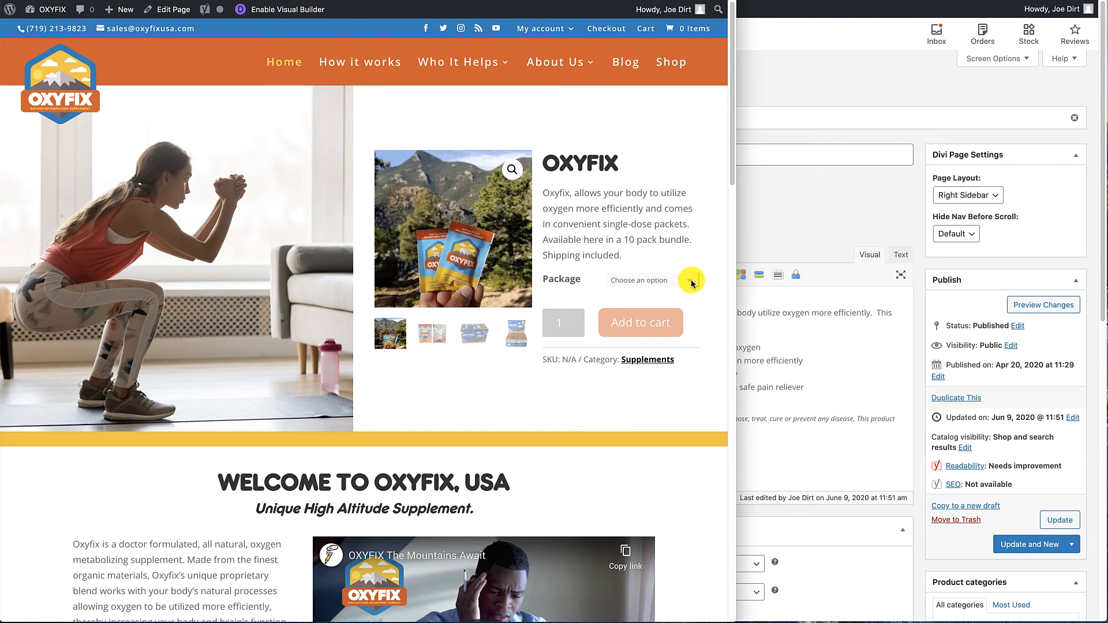
{"action": "left_click", "coordinate": [692, 281]}
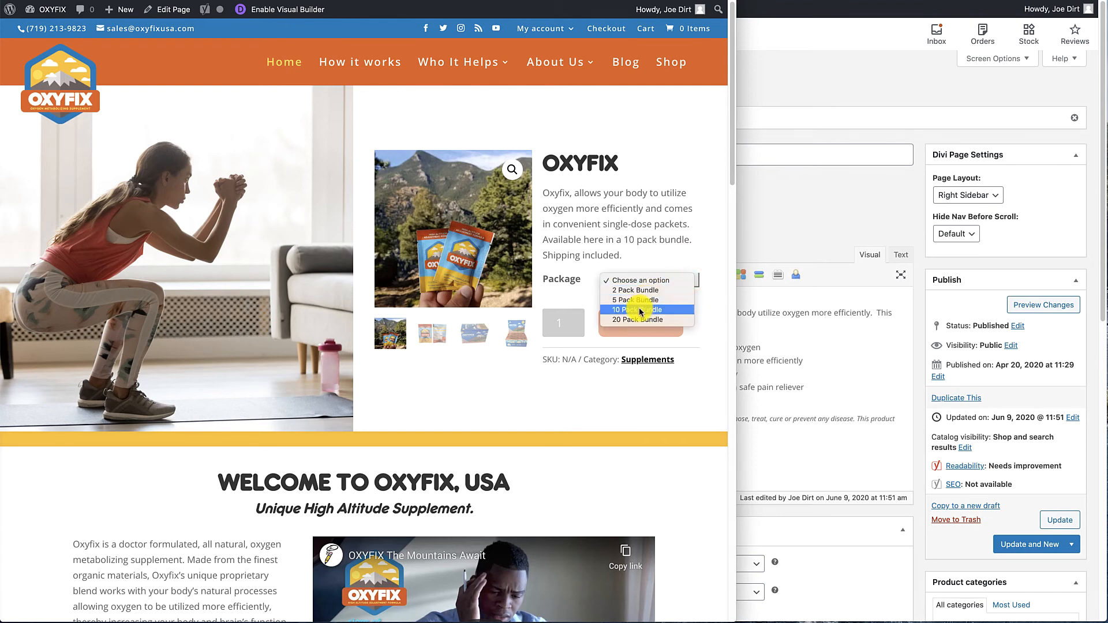
{"action": "left_click", "coordinate": [793, 196]}
Return to the product editor, set the default form value of the Oxyfix variations to 5 Pack Bundle and save the changes.
{"action": "left_click", "coordinate": [775, 205]}
{"action": "scroll", "coordinate": [913, 212], "scroll_direction": "down", "scroll_amount": 5}
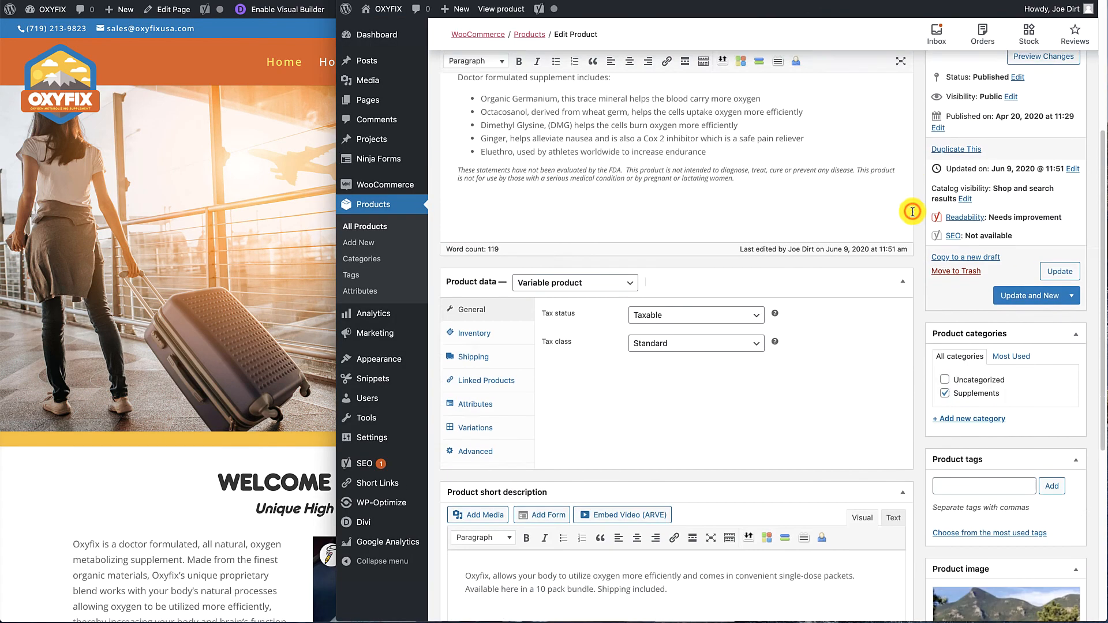
{"action": "scroll", "coordinate": [913, 211], "scroll_direction": "down", "scroll_amount": 3}
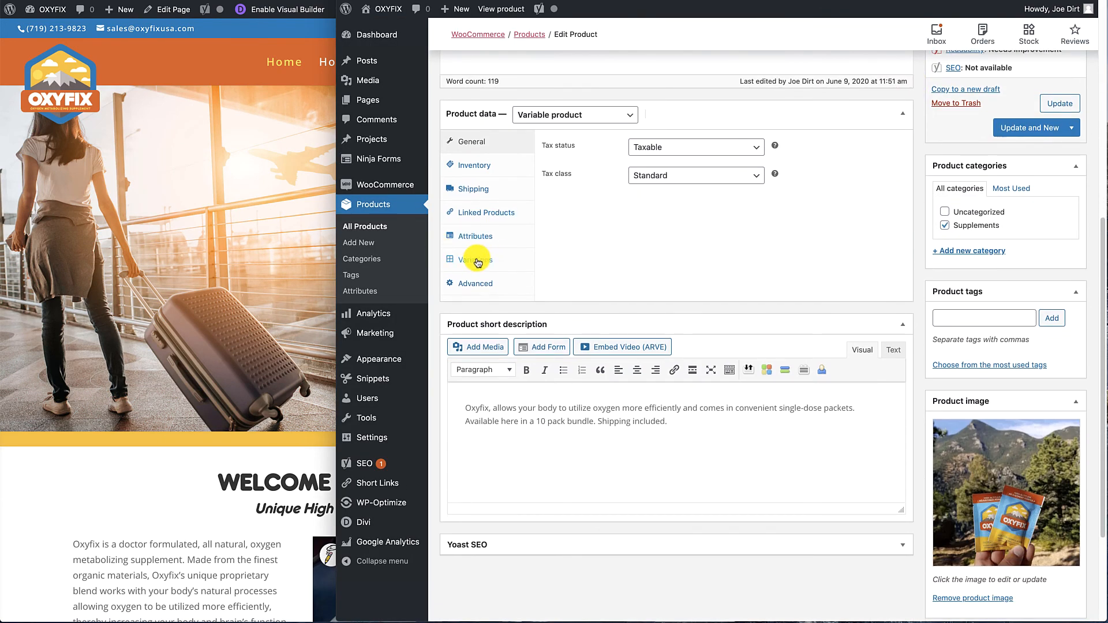
{"action": "left_click", "coordinate": [477, 261]}
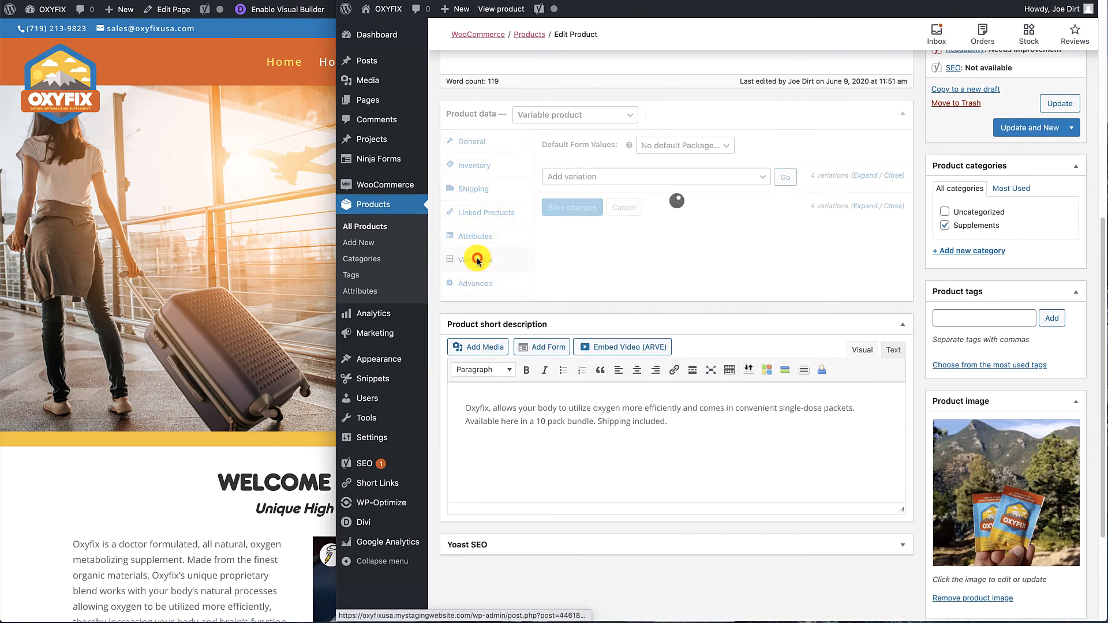
{"action": "left_click", "coordinate": [684, 147]}
{"action": "left_click", "coordinate": [675, 168]}
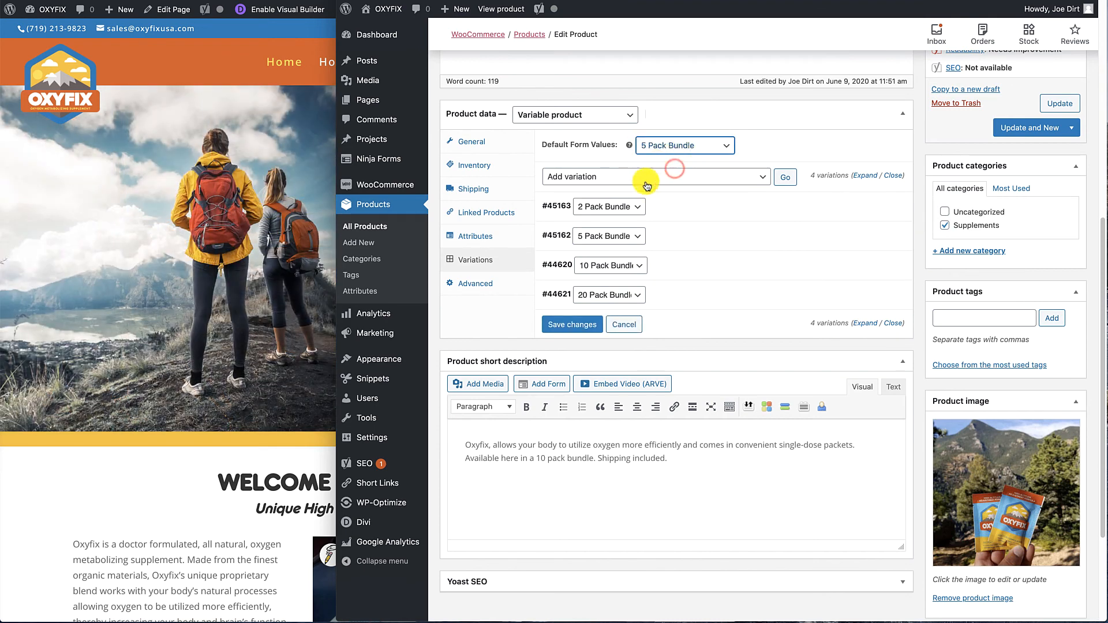
{"action": "left_click", "coordinate": [568, 324]}
Switch to the storefront window, reload the home page and add the preselected 5 Pack Bundle to the cart.
{"action": "left_click", "coordinate": [173, 529]}
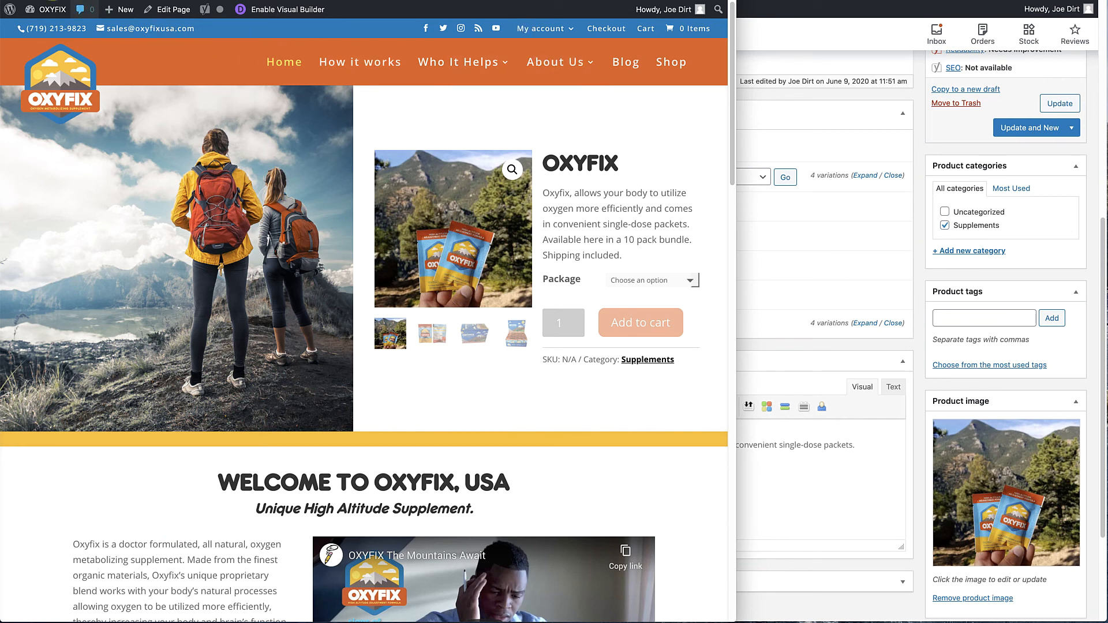
{"action": "left_click", "coordinate": [56, 0]}
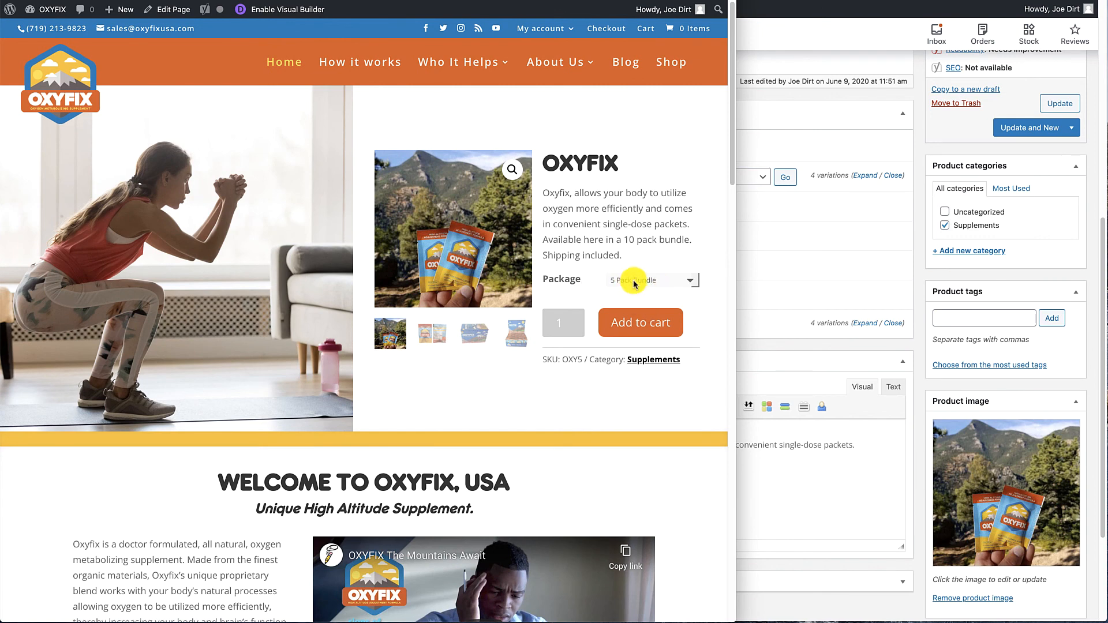
{"action": "left_click", "coordinate": [637, 323]}
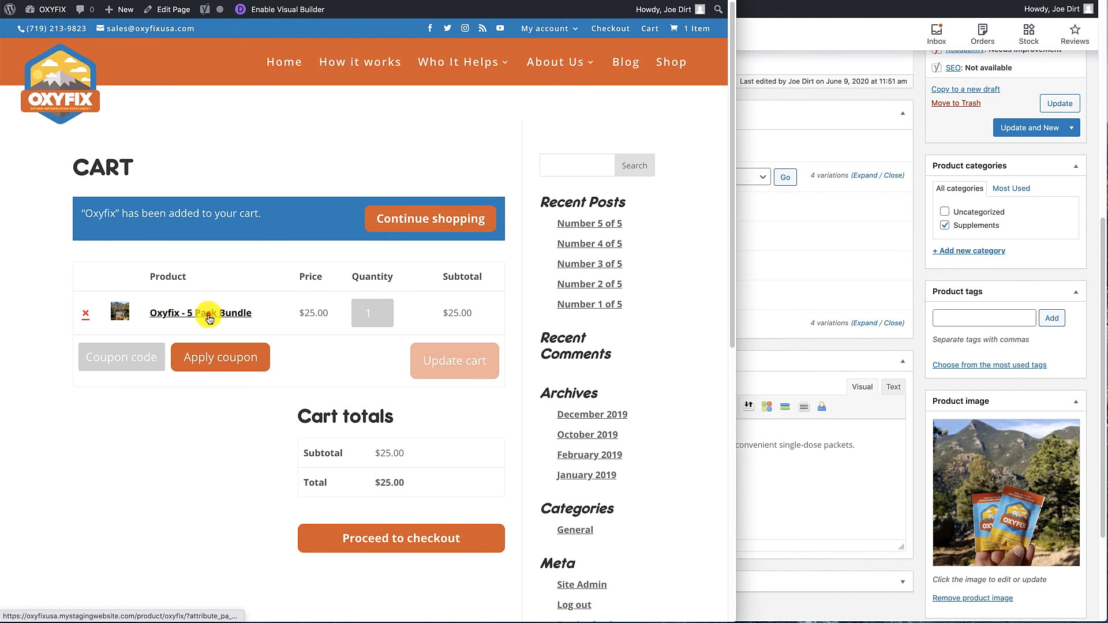
Return to the product editor and move the 2 Pack Bundle variation above the 5 Pack Bundle in the variations list.
{"action": "left_click", "coordinate": [921, 288]}
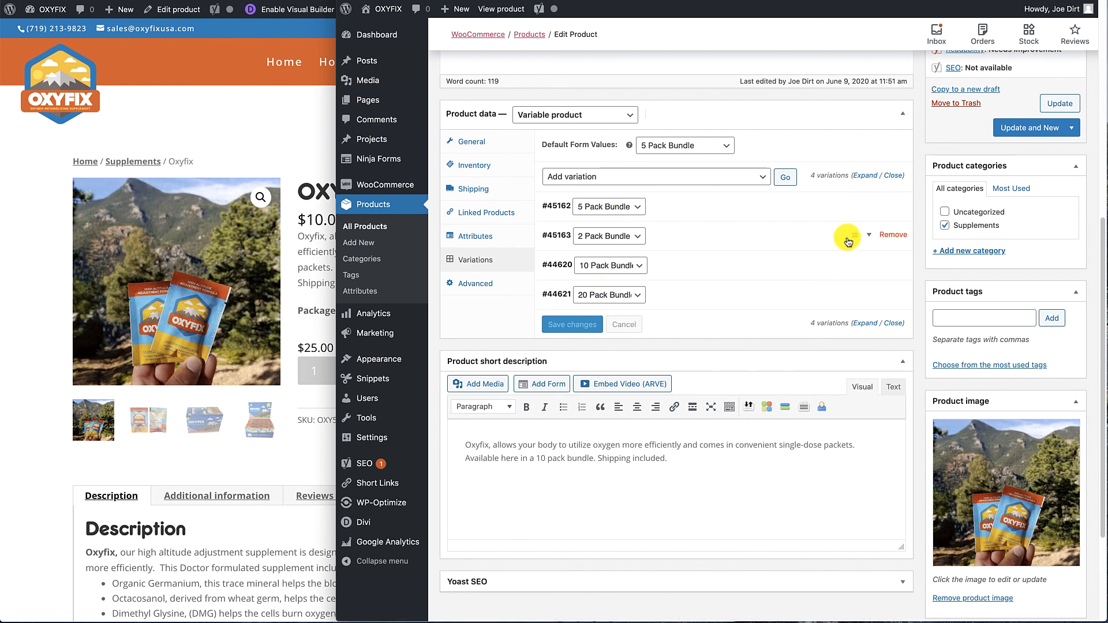
{"action": "mouse_move", "coordinate": [848, 242]}
{"action": "left_mouse_down"}
{"action": "mouse_move", "coordinate": [853, 218]}
{"action": "mouse_move", "coordinate": [855, 233]}
{"action": "left_mouse_up"}
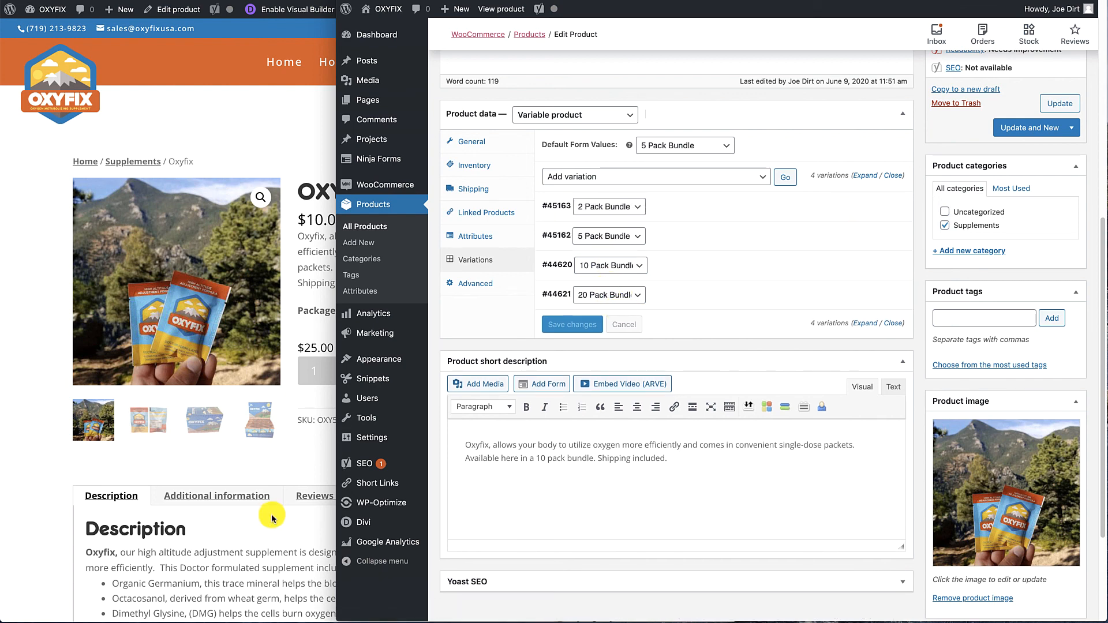